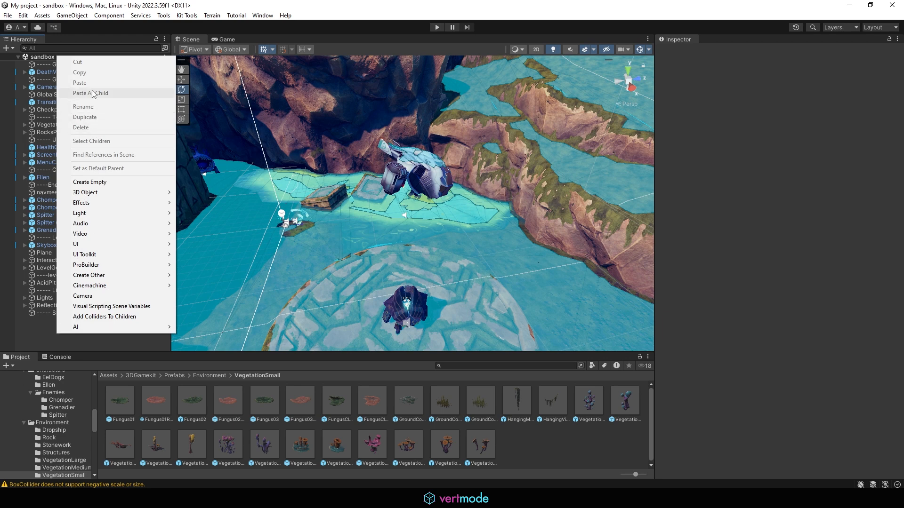
Step: Create an empty scene object named ----InfoZones---- at the end of the hierarchy
{"action": "left_click", "coordinate": [88, 183]}
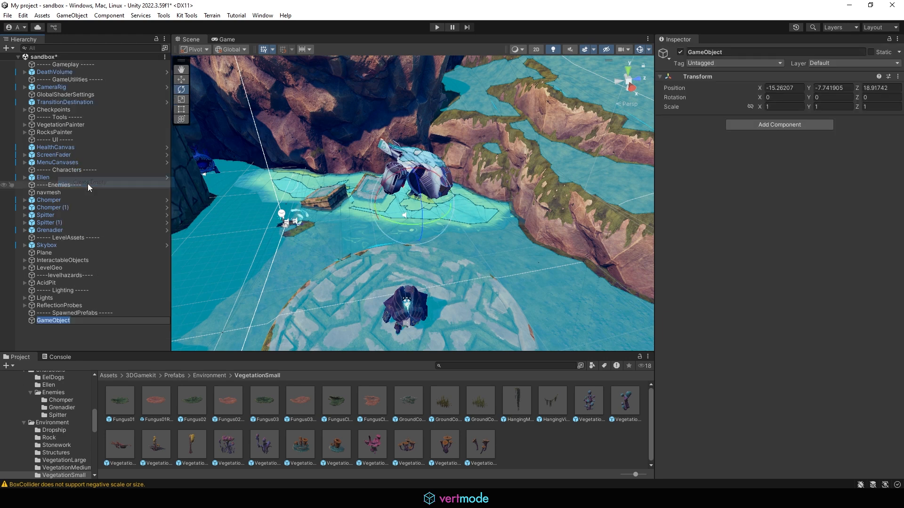
{"action": "type", "text": "----"}
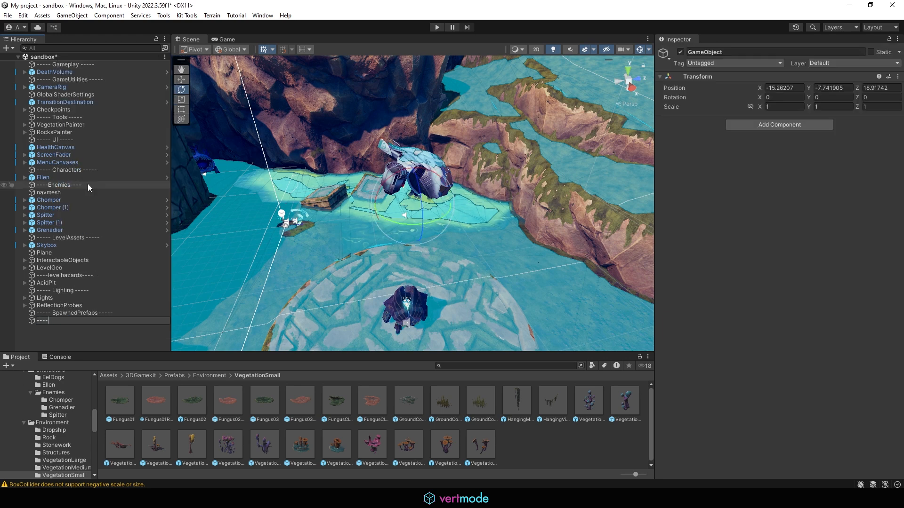
{"action": "type", "text": "InfoZones----"}
{"action": "key", "text": "Return"}
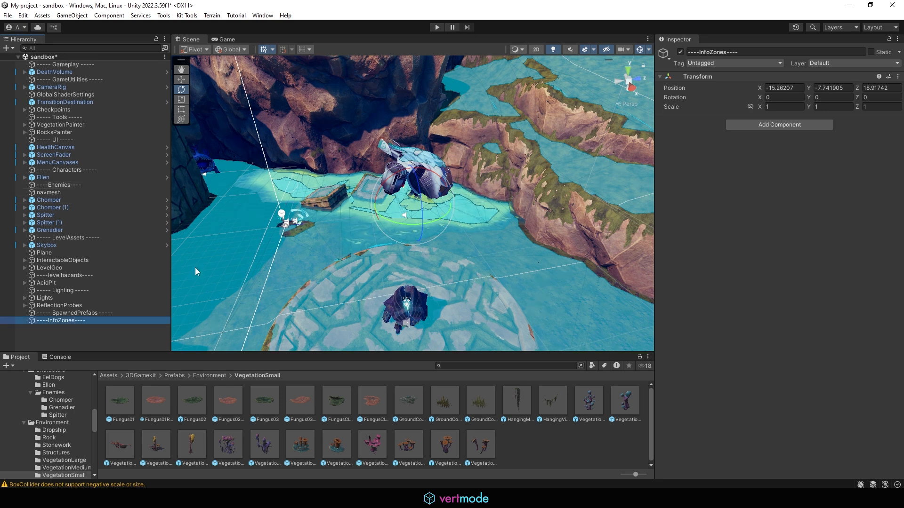
Step: Add the InfoZone prefab from the Prefabs > Interactables folder to the scene as a child of ----InfoZones----
{"action": "left_click_drag", "start_coordinate": [184, 352], "coordinate": [183, 310]}
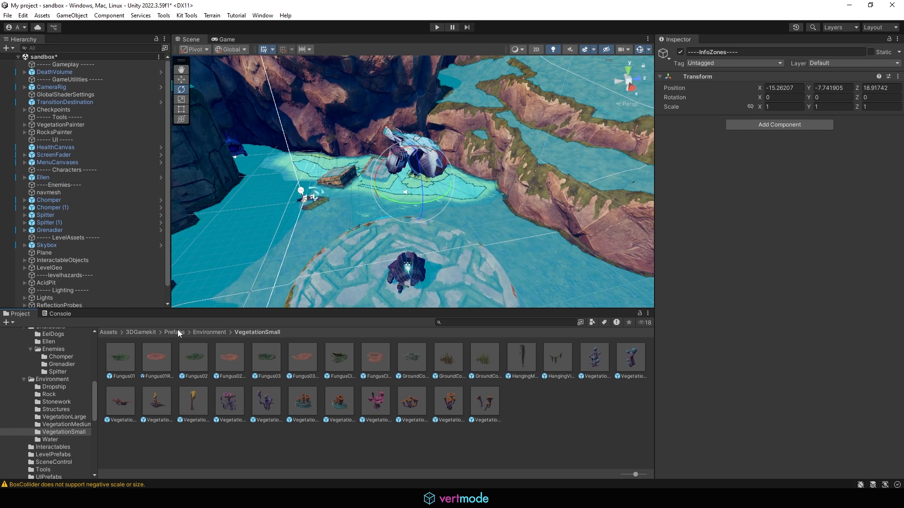
{"action": "left_click", "coordinate": [177, 330]}
{"action": "double_click", "coordinate": [237, 364]}
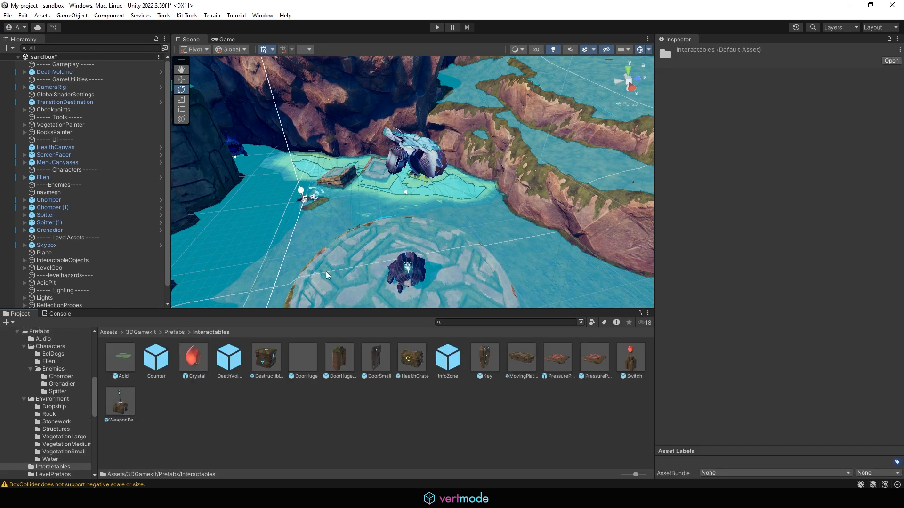
{"action": "left_click", "coordinate": [448, 360]}
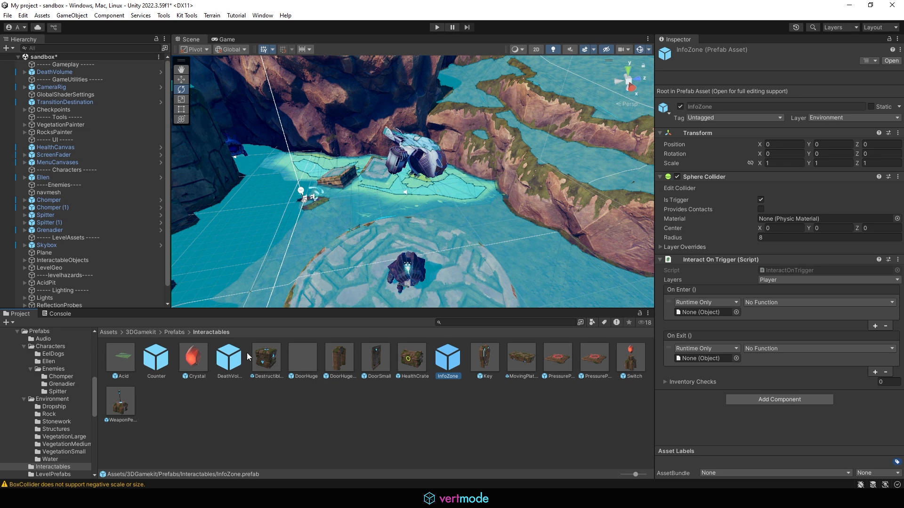
{"action": "scroll", "coordinate": [183, 204], "scroll_direction": "down", "scroll_amount": 3}
{"action": "scroll", "coordinate": [66, 241], "scroll_direction": "down", "scroll_amount": 2}
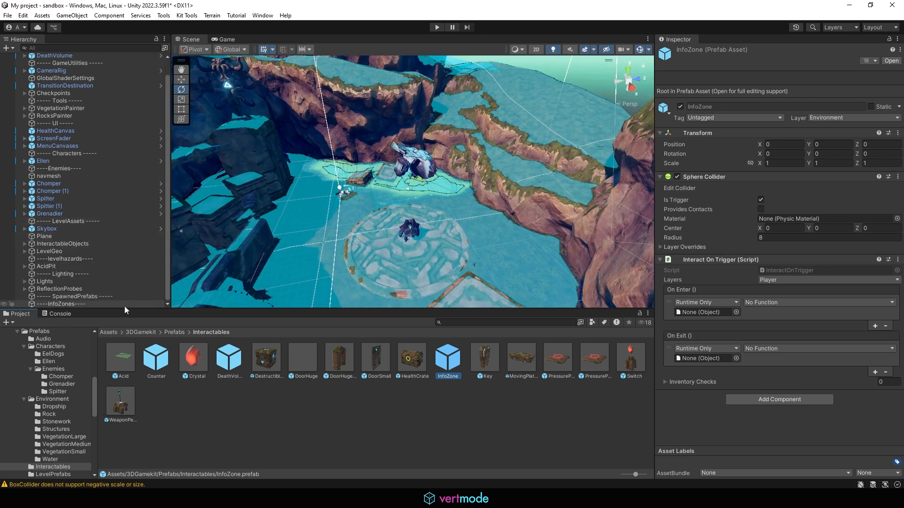
{"action": "left_click_drag", "start_coordinate": [126, 310], "coordinate": [125, 359]}
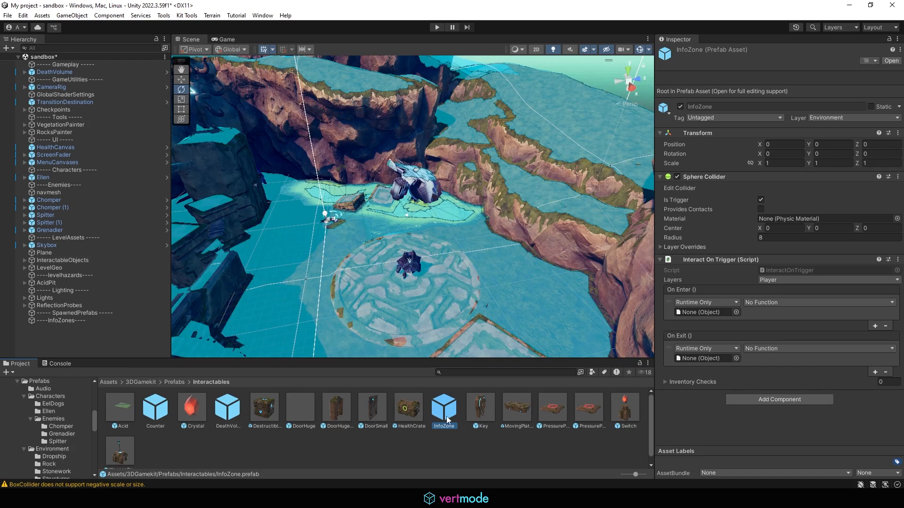
{"action": "left_click_drag", "start_coordinate": [450, 419], "coordinate": [69, 320]}
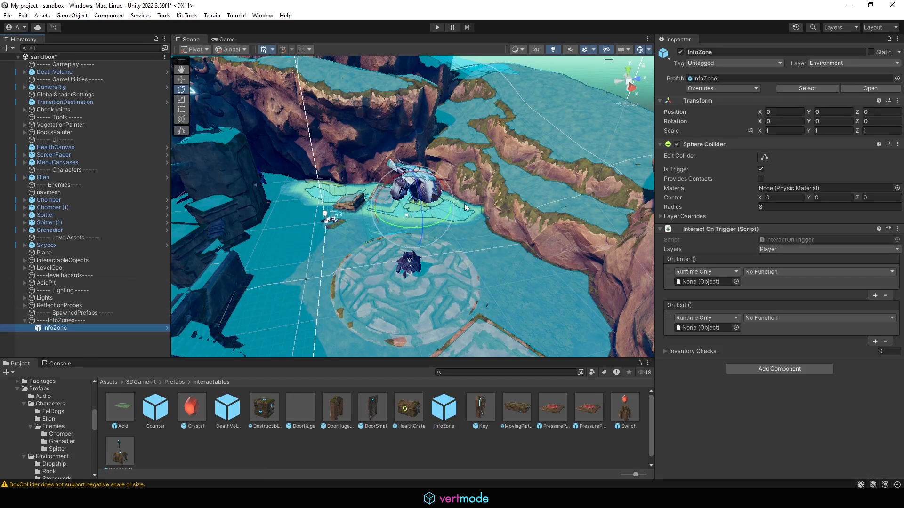
Step: Set the position of the ----InfoZones---- parent object to 0, 0, 0
{"action": "scroll", "coordinate": [403, 213], "scroll_direction": "up", "scroll_amount": 2}
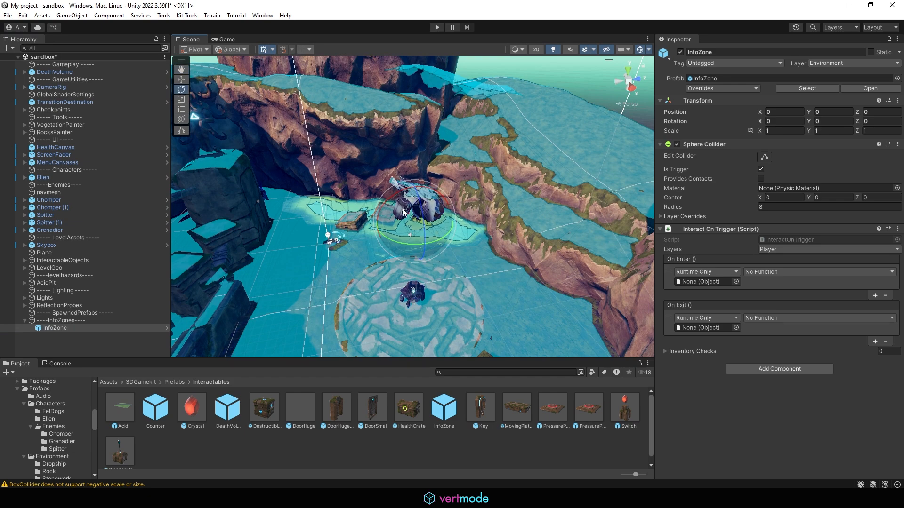
{"action": "right_click_drag", "start_coordinate": [403, 213], "coordinate": [545, 192], "text": "alt"}
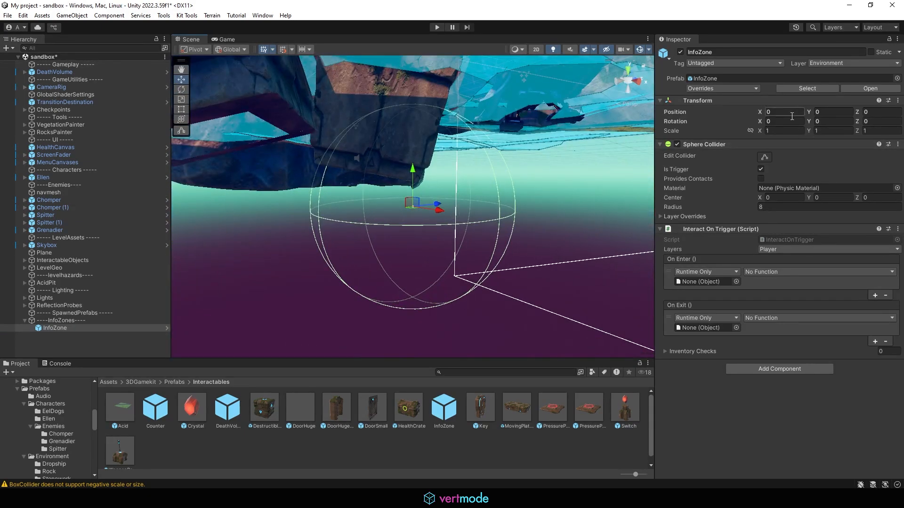
{"action": "right_click_drag", "start_coordinate": [320, 190], "coordinate": [246, 189], "text": "alt"}
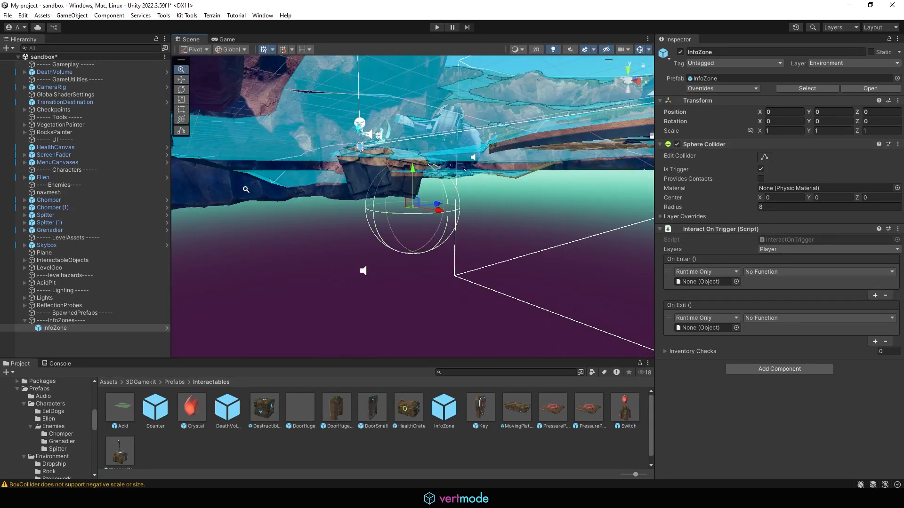
{"action": "left_click", "coordinate": [69, 321]}
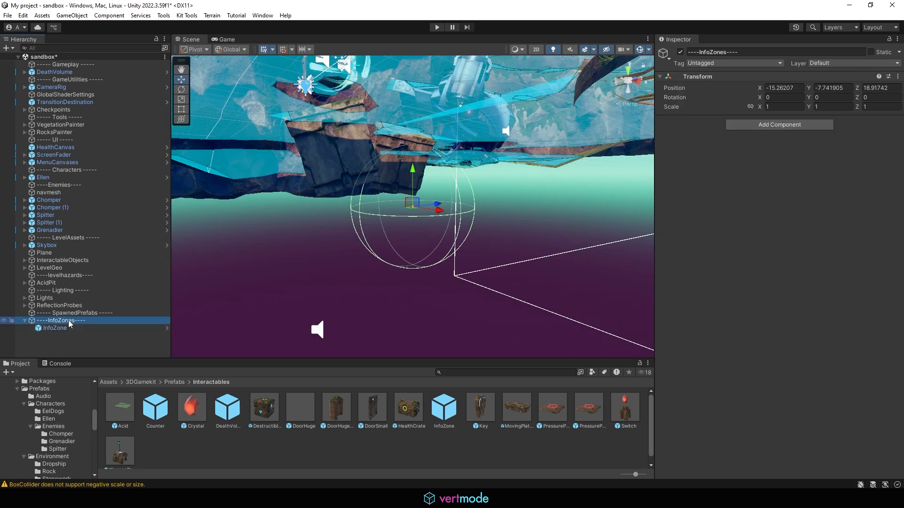
{"action": "left_click", "coordinate": [787, 88]}
{"action": "type", "text": "0"}
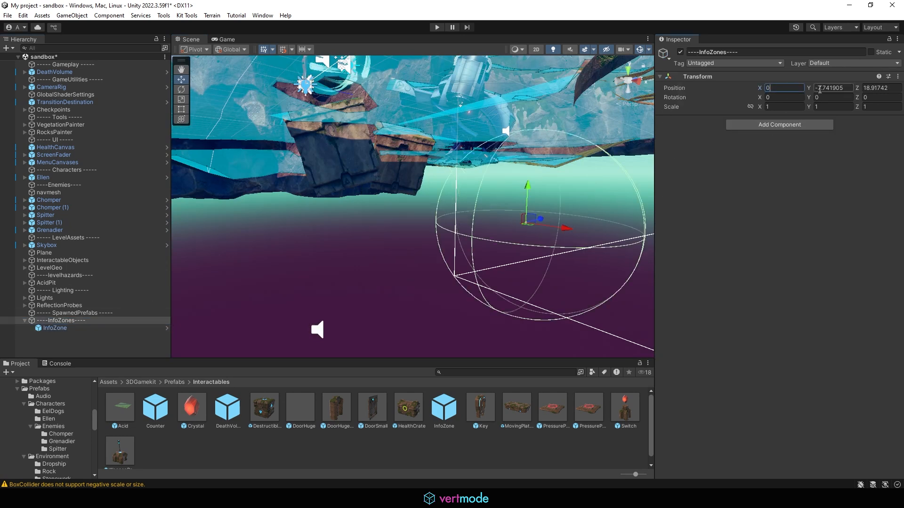
{"action": "left_click", "coordinate": [836, 88]}
{"action": "type", "text": "0"}
{"action": "left_click", "coordinate": [891, 88]}
{"action": "type", "text": "0"}
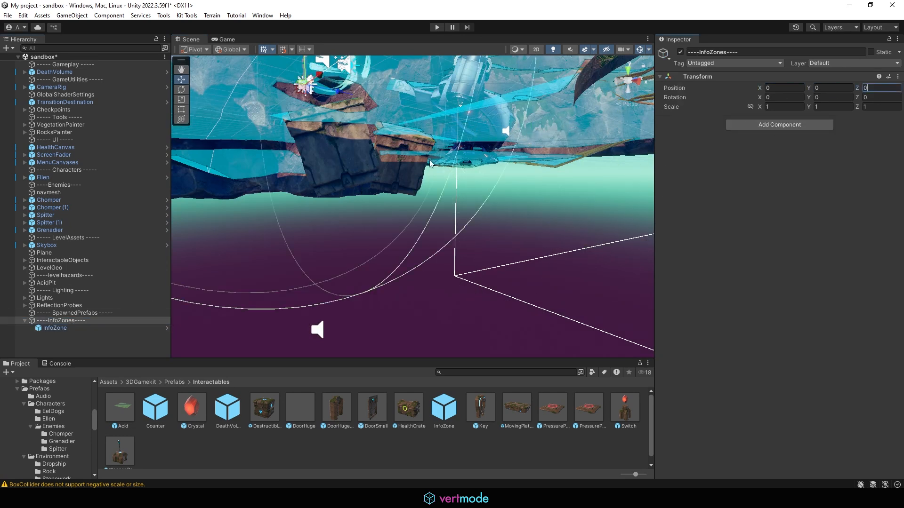
{"action": "right_click", "coordinate": [480, 215]}
{"action": "key", "text": "f"}
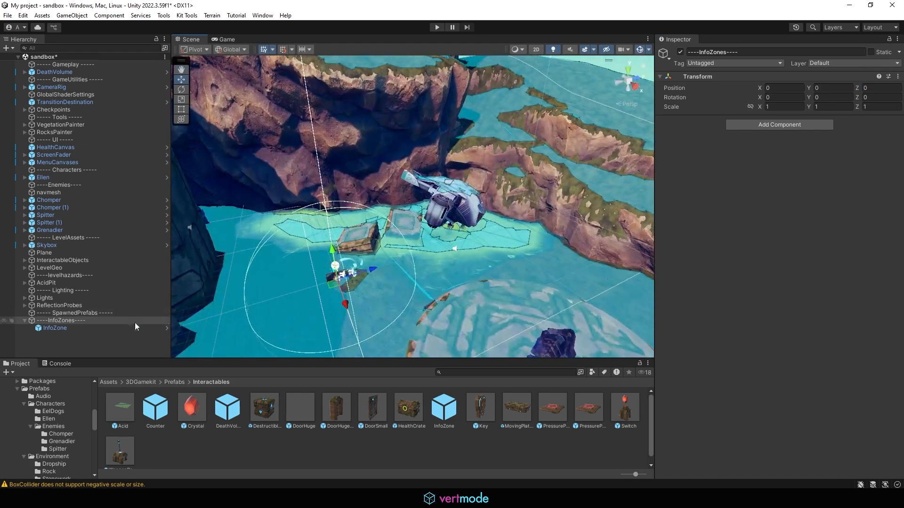
Step: Add the DialogueCanvas prefab from the Prefabs > UIPrefabs folder under ----InfoZones----, alongside InfoZone
{"action": "left_click", "coordinate": [137, 328]}
{"action": "middle_click_drag", "start_coordinate": [520, 160], "coordinate": [531, 141]}
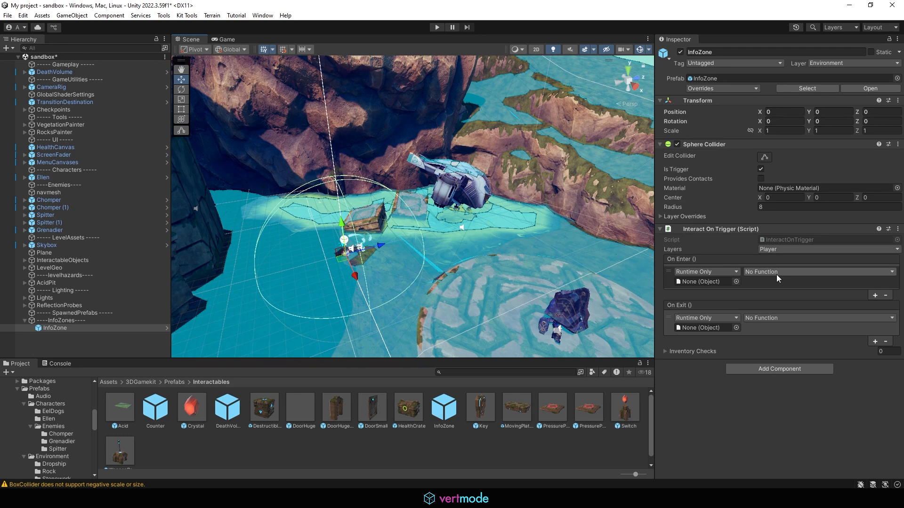
{"action": "left_click", "coordinate": [174, 382]}
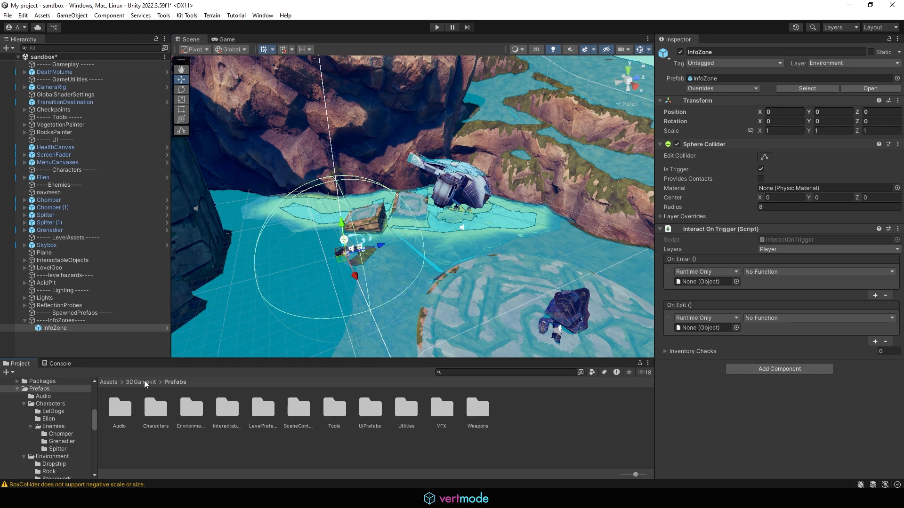
{"action": "double_click", "coordinate": [370, 409]}
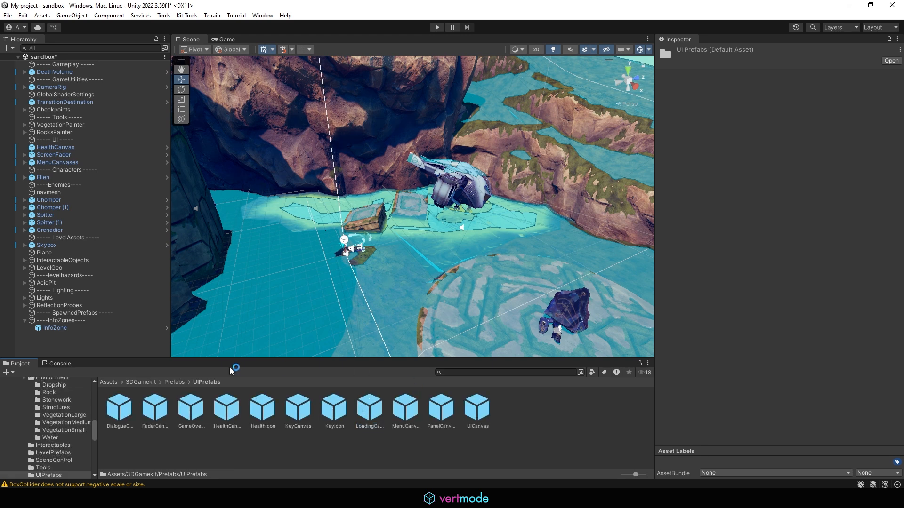
{"action": "left_click", "coordinate": [121, 408]}
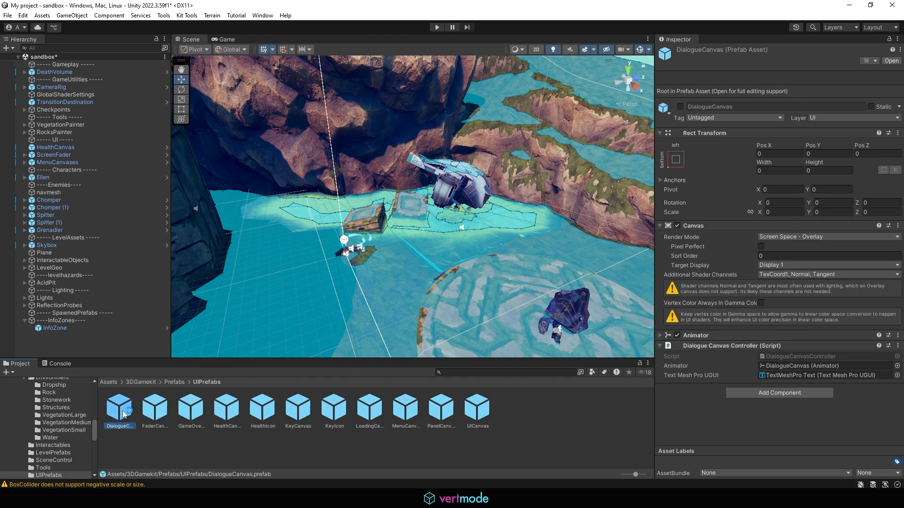
{"action": "left_click_drag", "start_coordinate": [120, 409], "coordinate": [61, 328]}
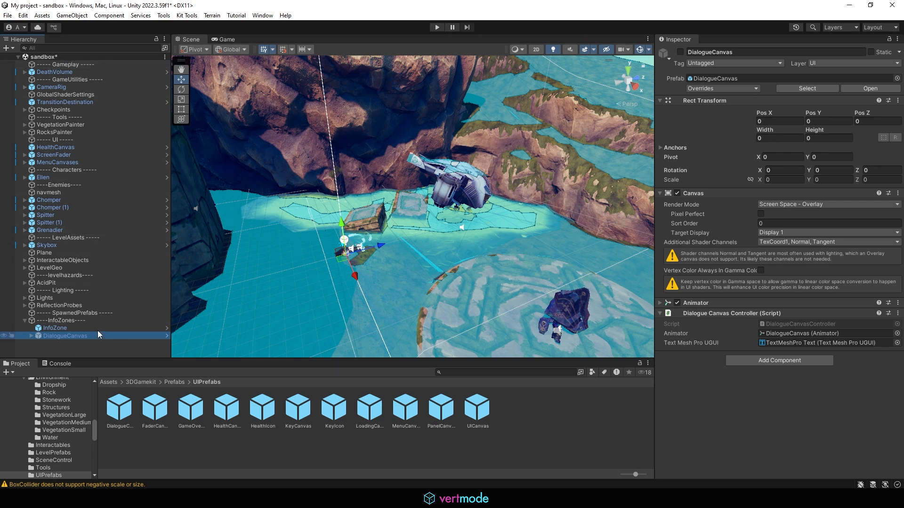
Step: Assign DialogueCanvas to the InfoZone's On Enter event and set its function to DialogueCanvasController.ActivateCanvasWithText
{"action": "left_click", "coordinate": [53, 328]}
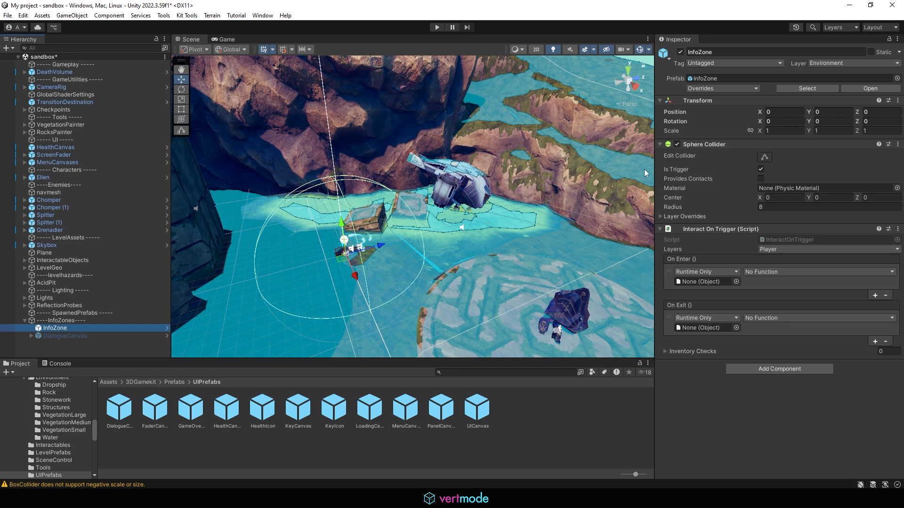
{"action": "left_click", "coordinate": [775, 250]}
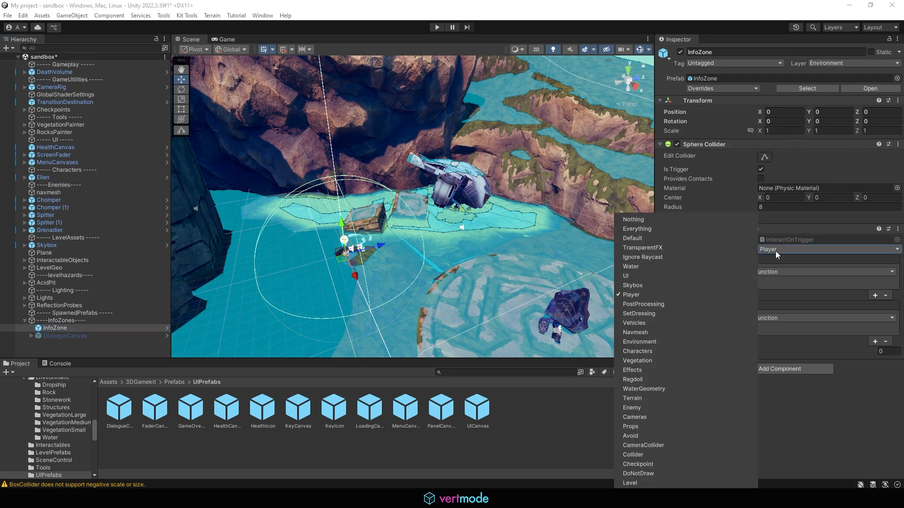
{"action": "left_click", "coordinate": [775, 250]}
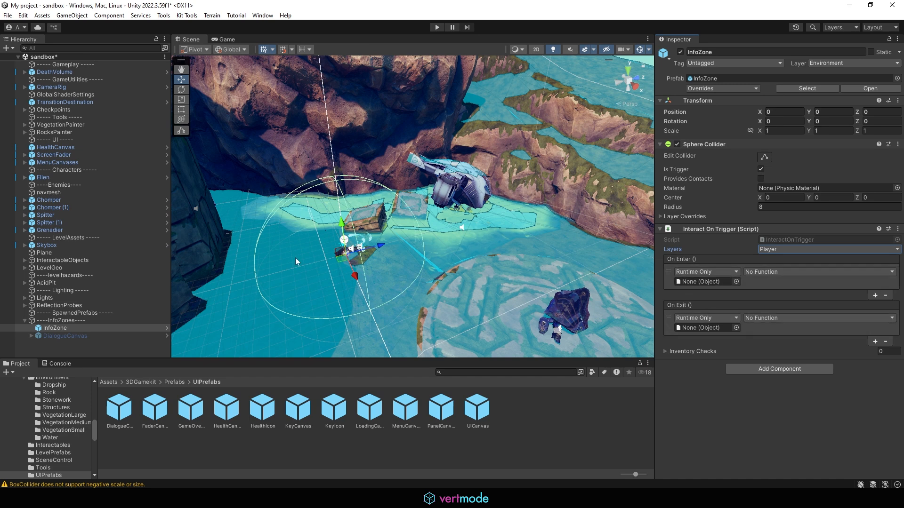
{"action": "mouse_move", "coordinate": [668, 272]}
{"action": "left_mouse_down"}
{"action": "mouse_move", "coordinate": [753, 296]}
{"action": "mouse_move", "coordinate": [670, 280]}
{"action": "mouse_move", "coordinate": [668, 291]}
{"action": "left_mouse_up"}
{"action": "mouse_move", "coordinate": [45, 352]}
{"action": "left_mouse_down"}
{"action": "mouse_move", "coordinate": [33, 352]}
{"action": "mouse_move", "coordinate": [463, 271]}
{"action": "mouse_move", "coordinate": [690, 272]}
{"action": "mouse_move", "coordinate": [698, 288]}
{"action": "left_mouse_up"}
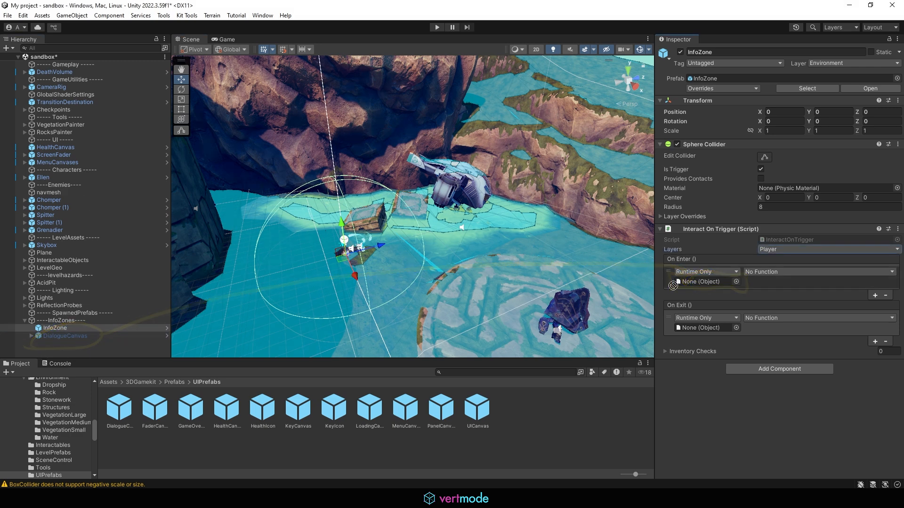
{"action": "left_click_drag", "start_coordinate": [65, 335], "coordinate": [710, 282]}
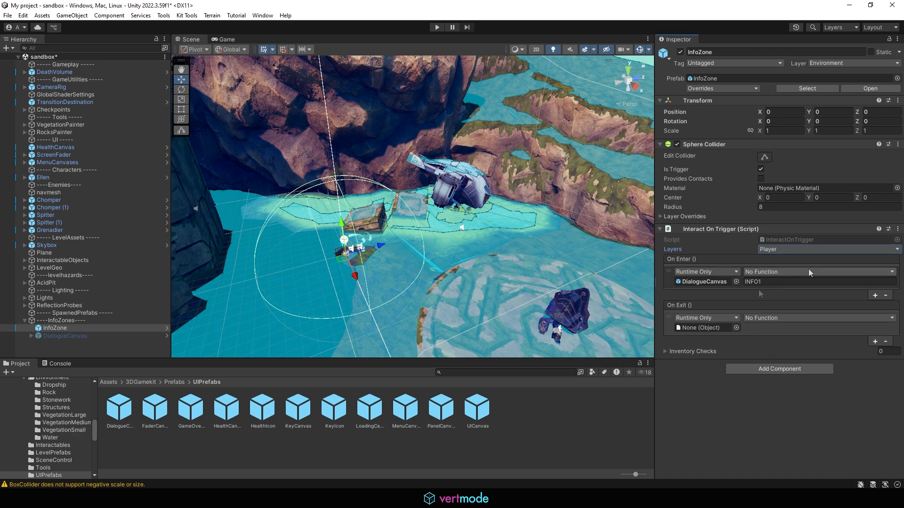
{"action": "left_click", "coordinate": [760, 272]}
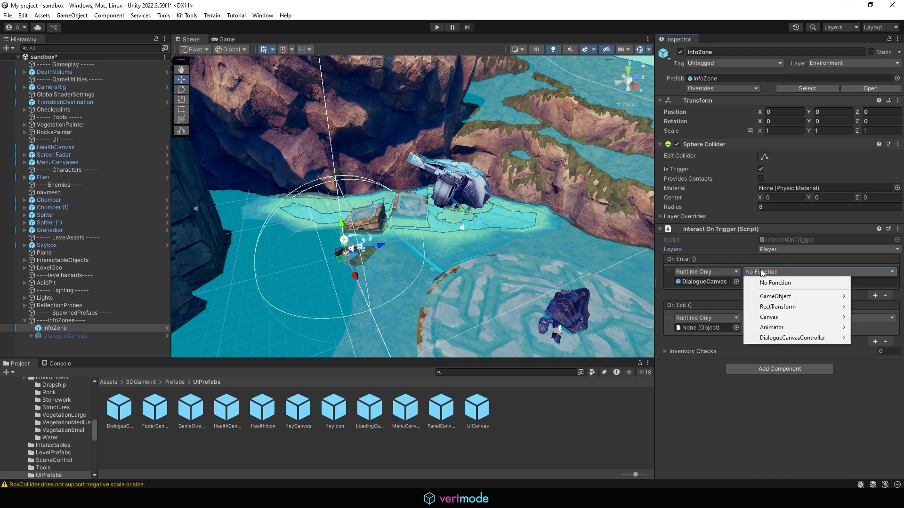
{"action": "mouse_move", "coordinate": [780, 345]}
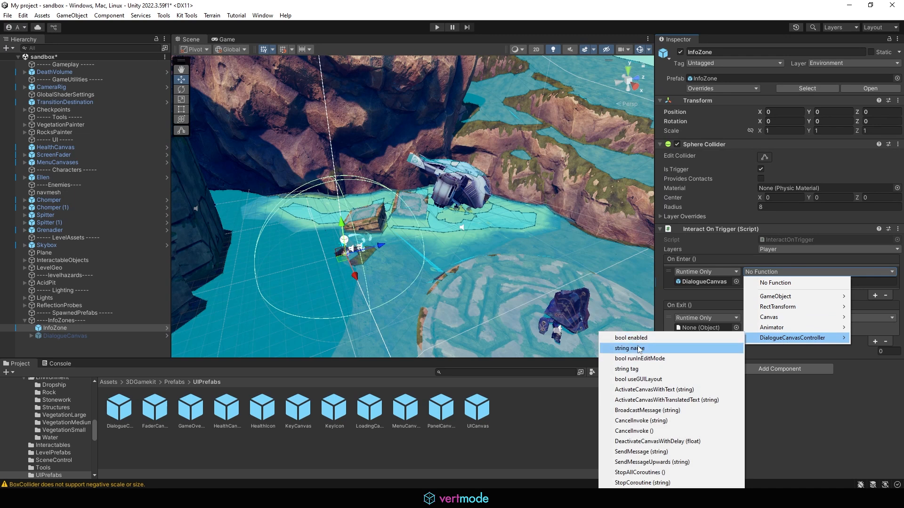
{"action": "left_click", "coordinate": [688, 393]}
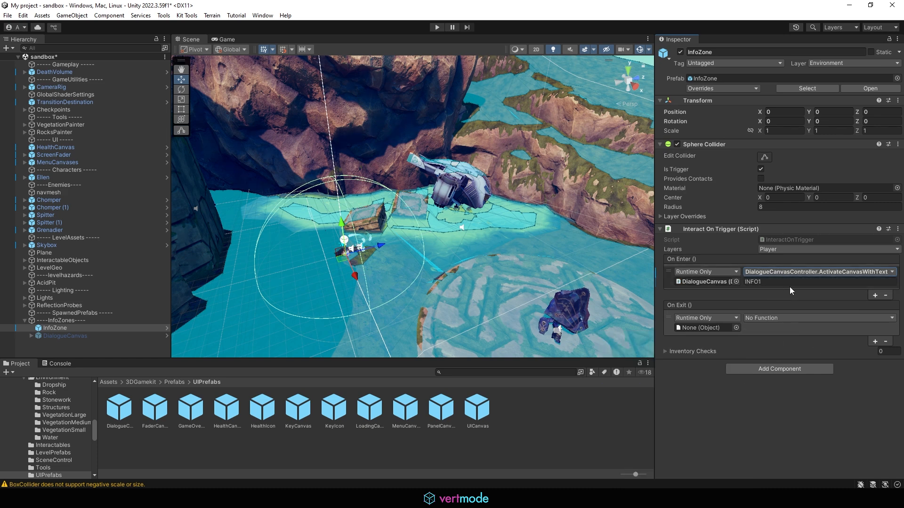
Step: Set the On Enter event's dialogue text to "What is this place?" and keep it as the only entry
{"action": "left_click", "coordinate": [762, 284]}
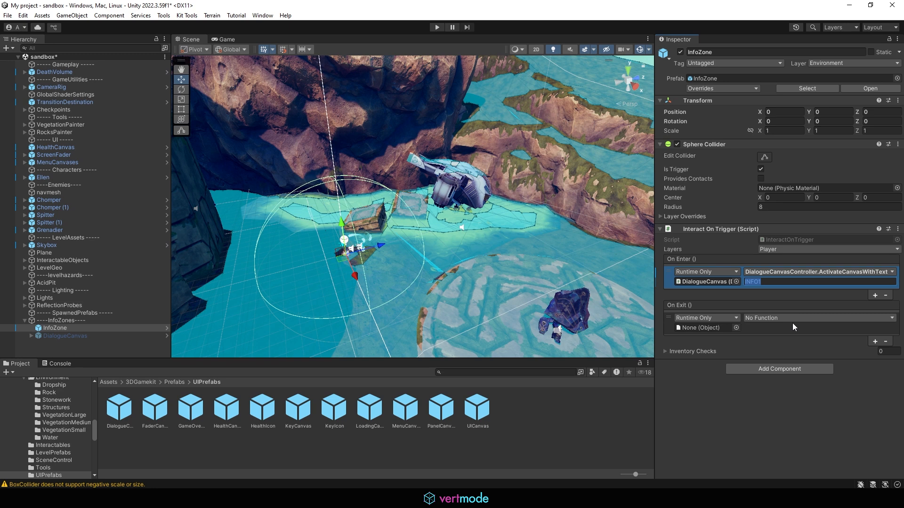
{"action": "type", "text": "What iu"}
{"action": "key", "text": "BackSpace"}
{"action": "type", "text": "s this place"}
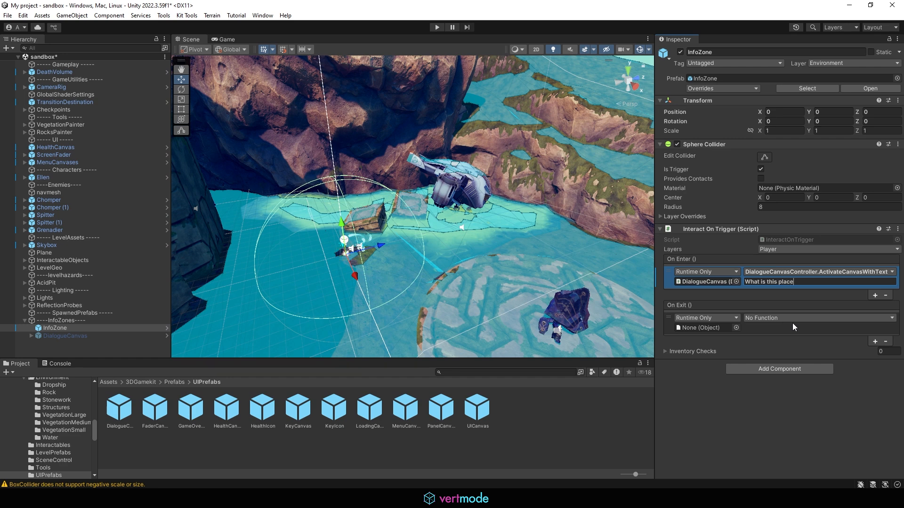
{"action": "type", "text": "?"}
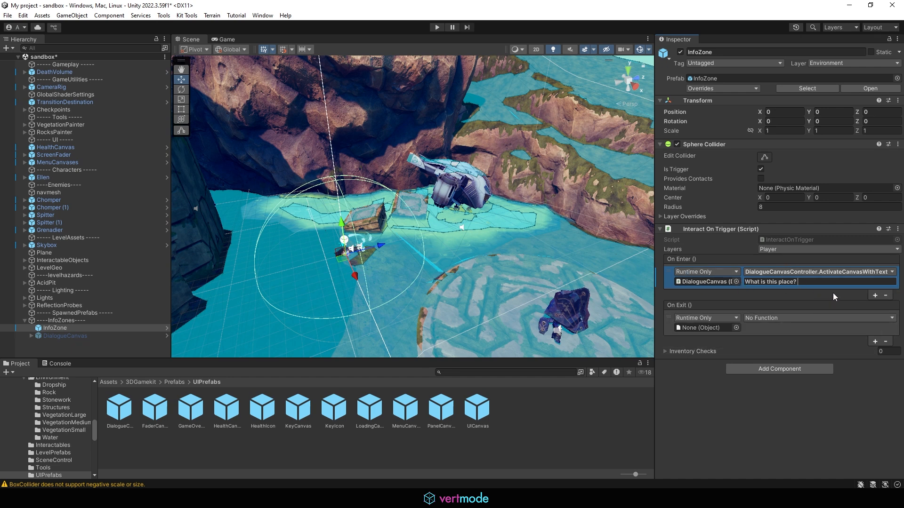
{"action": "left_click", "coordinate": [874, 295]}
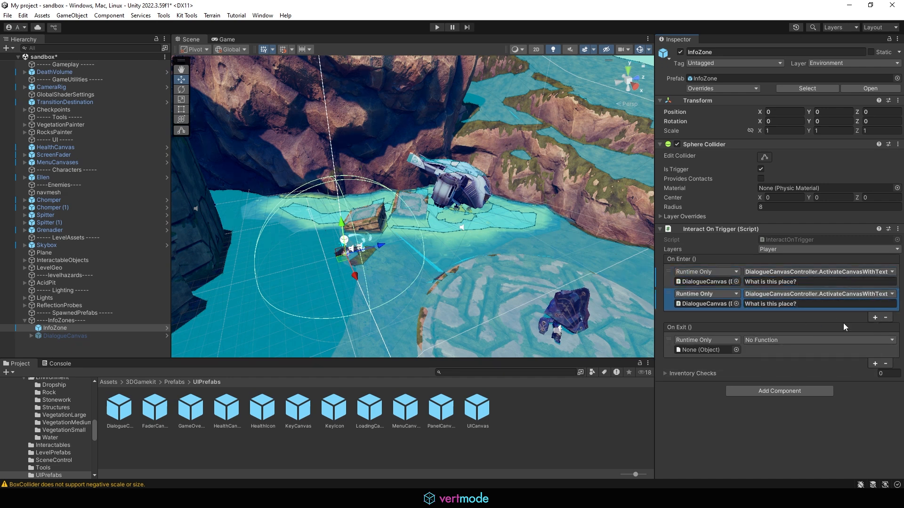
{"action": "left_click", "coordinate": [885, 318]}
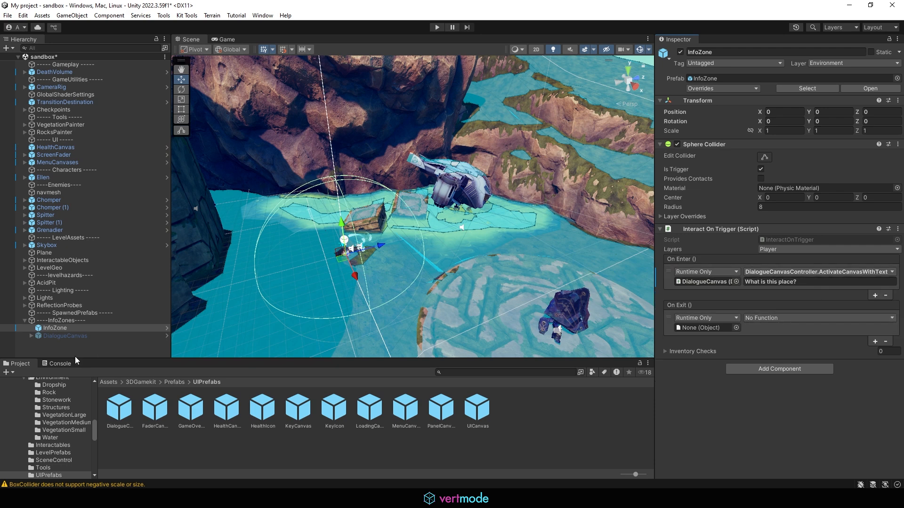
Step: Assign DialogueCanvas to InfoZone's On Exit event and set its function to DialogueCanvasController.DeactivateCanvasWithDelay with a delay of 1
{"action": "left_click_drag", "start_coordinate": [47, 337], "coordinate": [702, 329]}
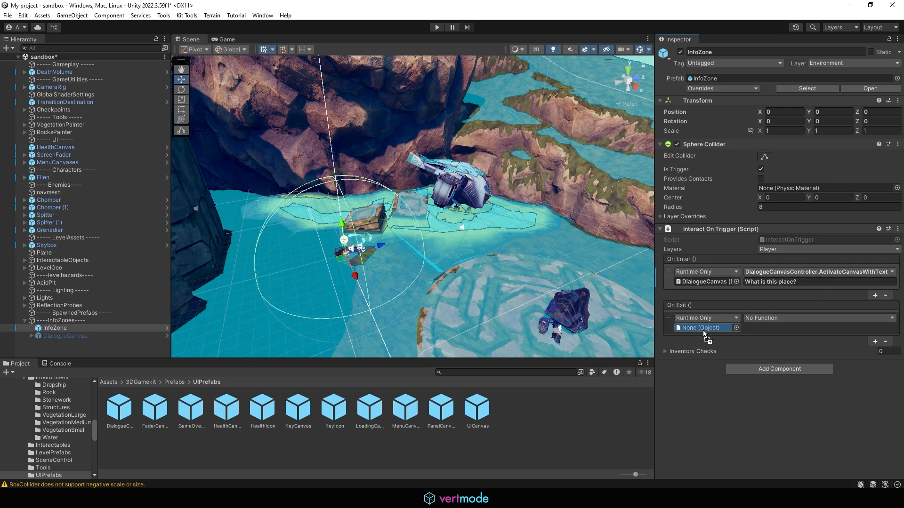
{"action": "left_click", "coordinate": [750, 320]}
{"action": "mouse_move", "coordinate": [778, 385]}
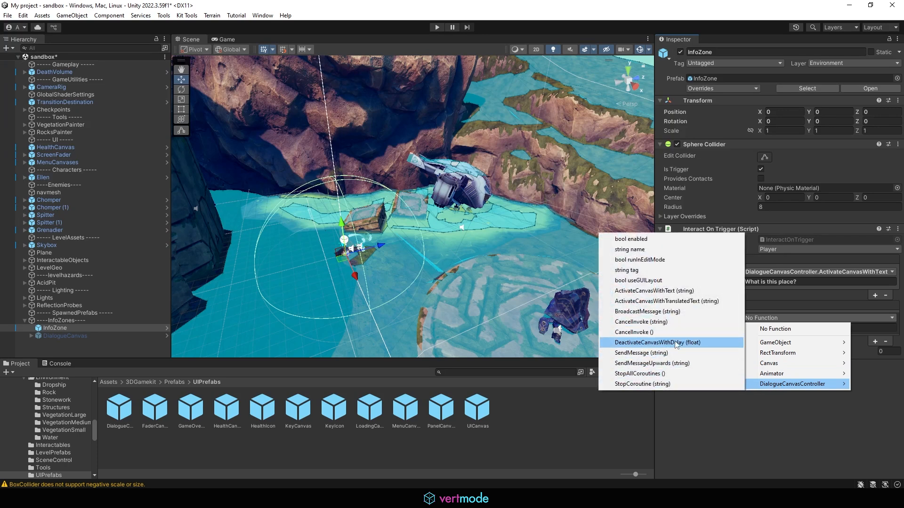
{"action": "left_click", "coordinate": [700, 340]}
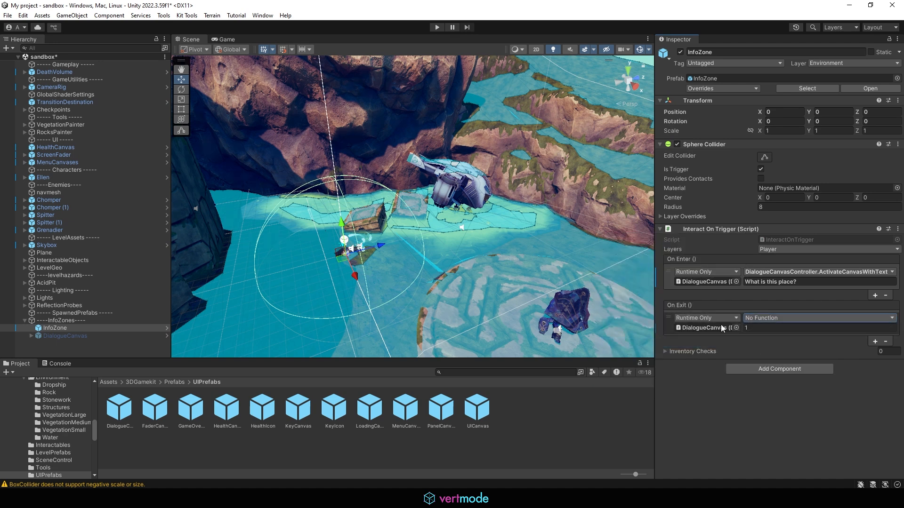
Step: Move Ellen onto the stone platform beside the dropship, at about X -7.95 and Z 10.56, resting on its surface
{"action": "left_click_drag", "start_coordinate": [331, 232], "coordinate": [313, 284], "text": "alt"}
{"action": "scroll", "coordinate": [428, 284], "scroll_direction": "up", "scroll_amount": 4}
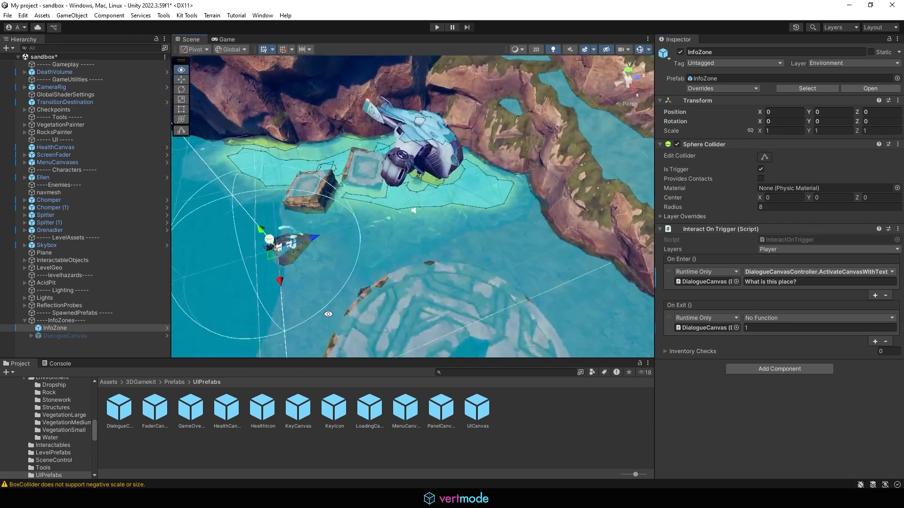
{"action": "middle_click_drag", "start_coordinate": [371, 233], "coordinate": [433, 223]}
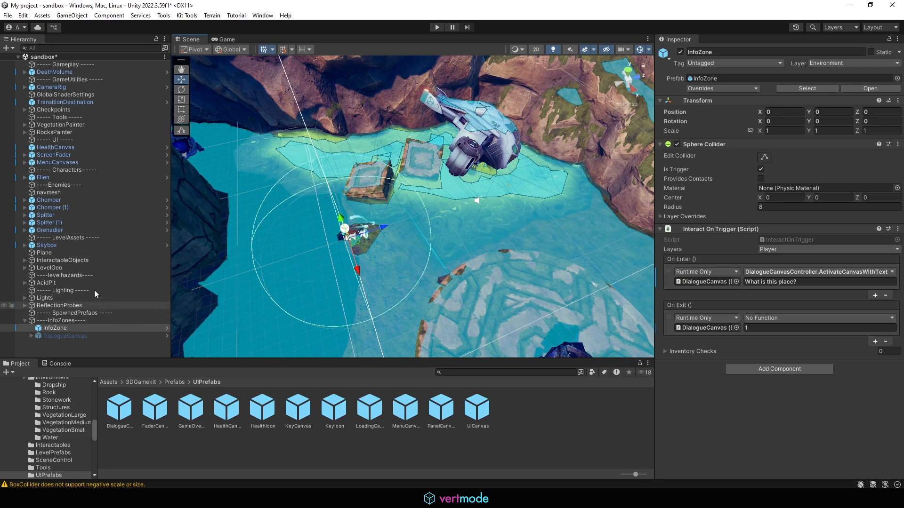
{"action": "left_click", "coordinate": [61, 175]}
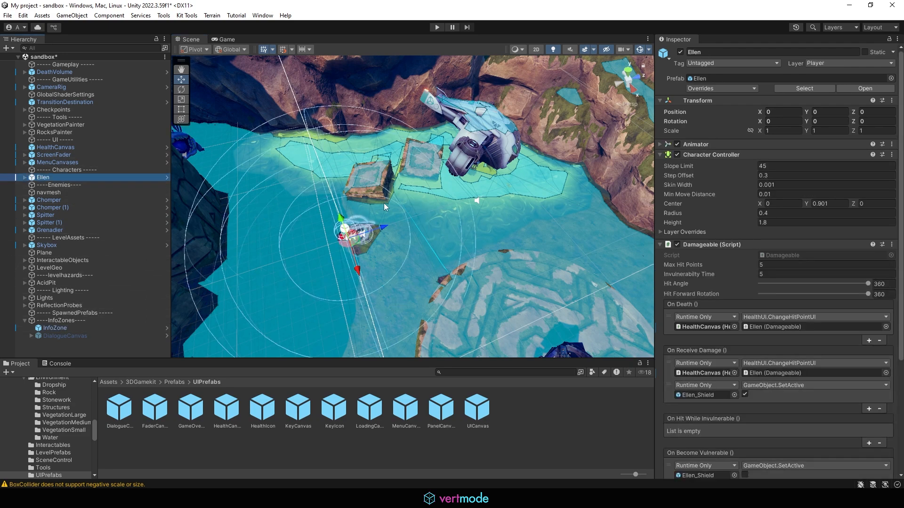
{"action": "left_click_drag", "start_coordinate": [383, 202], "coordinate": [417, 61], "text": "alt"}
{"action": "middle_click_drag", "start_coordinate": [445, 84], "coordinate": [463, 140]}
{"action": "left_click_drag", "start_coordinate": [424, 76], "coordinate": [468, 198]}
{"action": "key", "text": "f"}
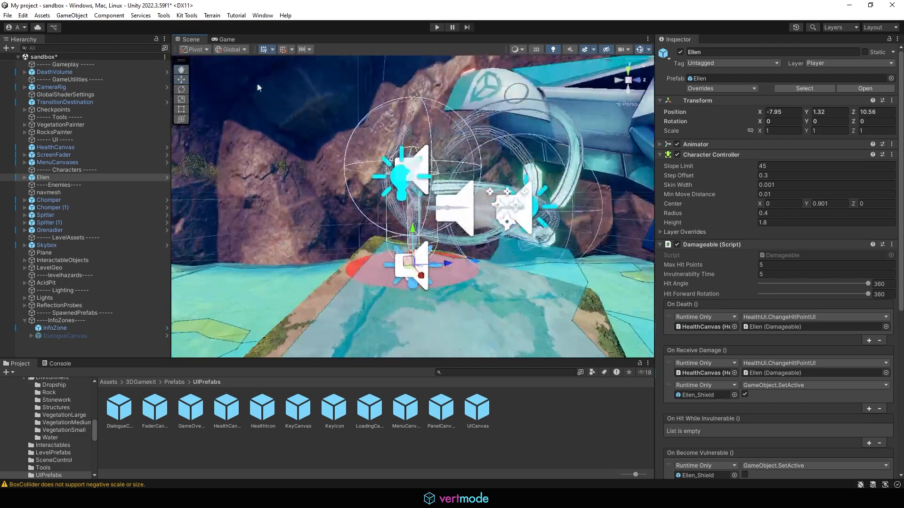
{"action": "left_click_drag", "start_coordinate": [499, 266], "coordinate": [732, 277], "text": "alt"}
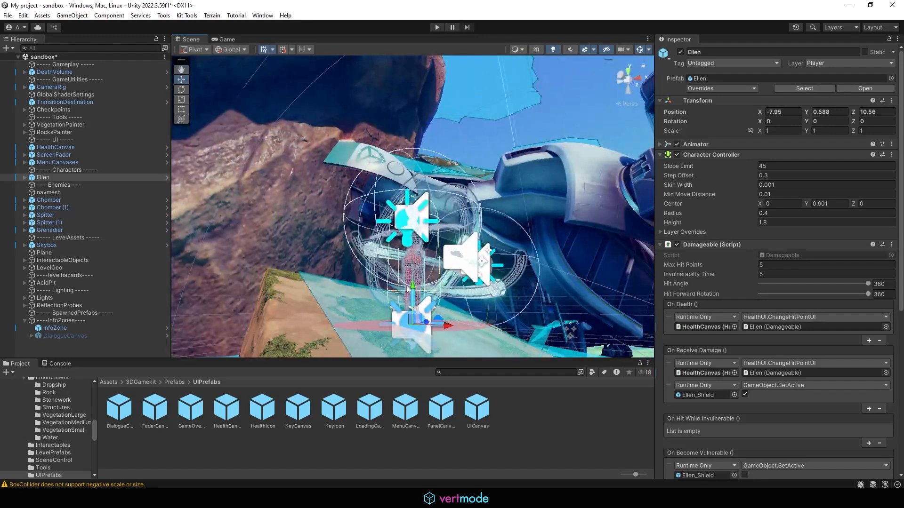
{"action": "left_click_drag", "start_coordinate": [412, 290], "coordinate": [413, 287]}
Step: Level the tilted Platform1x1 (1) next to Ellen's platform by rotating it to about -0.985, 24.48, -2.567
{"action": "scroll", "coordinate": [412, 286], "scroll_direction": "down", "scroll_amount": 6}
{"action": "left_click_drag", "start_coordinate": [435, 254], "coordinate": [470, 335], "text": "alt"}
{"action": "left_click", "coordinate": [374, 245]}
{"action": "left_click", "coordinate": [364, 288]}
{"action": "left_click_drag", "start_coordinate": [365, 288], "coordinate": [269, 240], "text": "alt"}
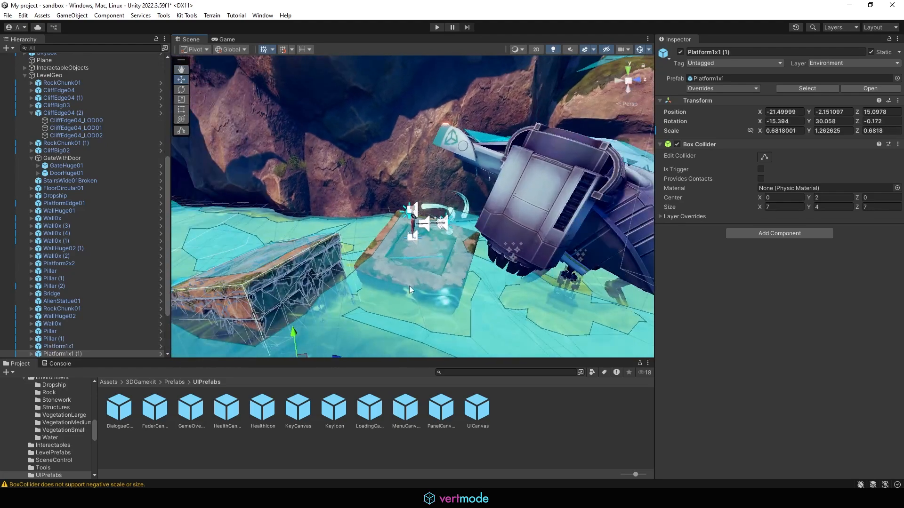
{"action": "left_click_drag", "start_coordinate": [385, 235], "coordinate": [408, 316], "text": "alt"}
{"action": "key", "text": "e"}
{"action": "key", "text": "w"}
{"action": "scroll", "coordinate": [407, 317], "scroll_direction": "down", "scroll_amount": 4}
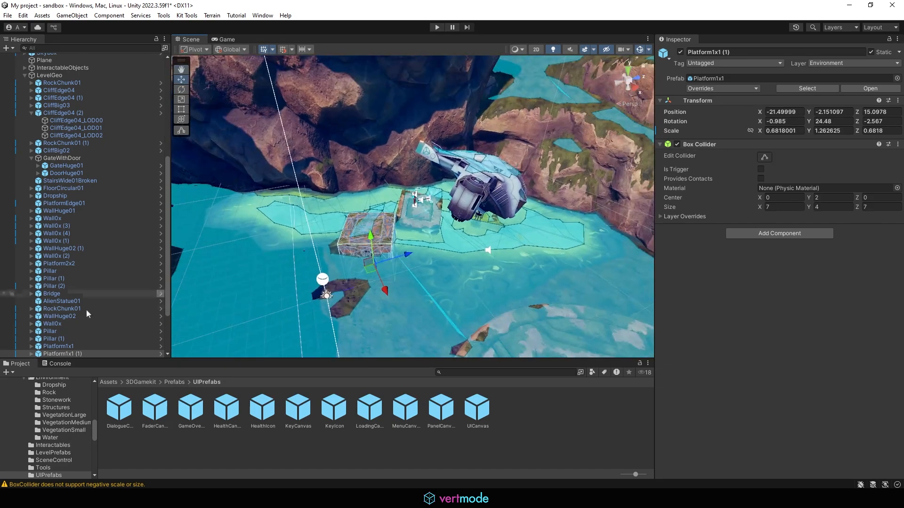
Step: Move InfoZone away from the platforms towards the circular floor, to about -0.21, 0, 3
{"action": "scroll", "coordinate": [83, 324], "scroll_direction": "down", "scroll_amount": 3}
{"action": "double_click", "coordinate": [72, 346]}
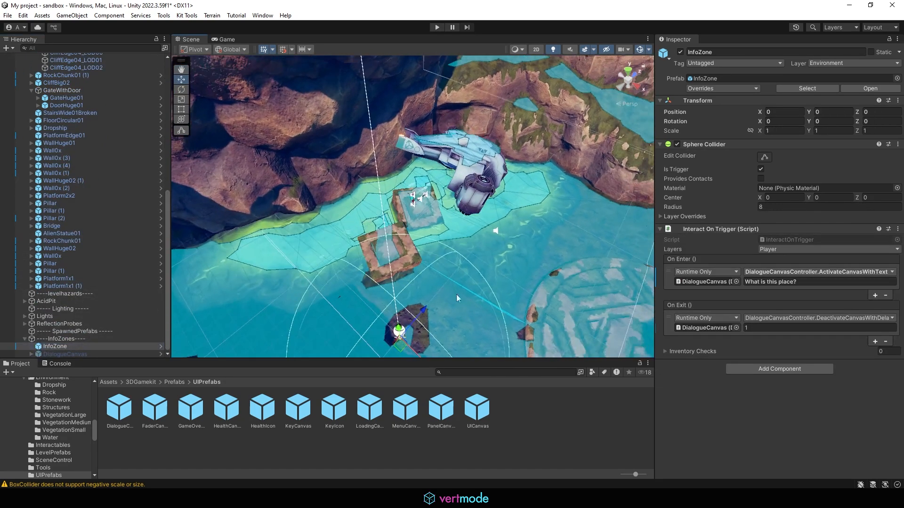
{"action": "left_click_drag", "start_coordinate": [410, 265], "coordinate": [429, 229]}
{"action": "mouse_move", "coordinate": [450, 277]}
{"action": "left_mouse_down"}
{"action": "mouse_move", "coordinate": [440, 268]}
{"action": "mouse_move", "coordinate": [448, 275]}
{"action": "left_mouse_up"}
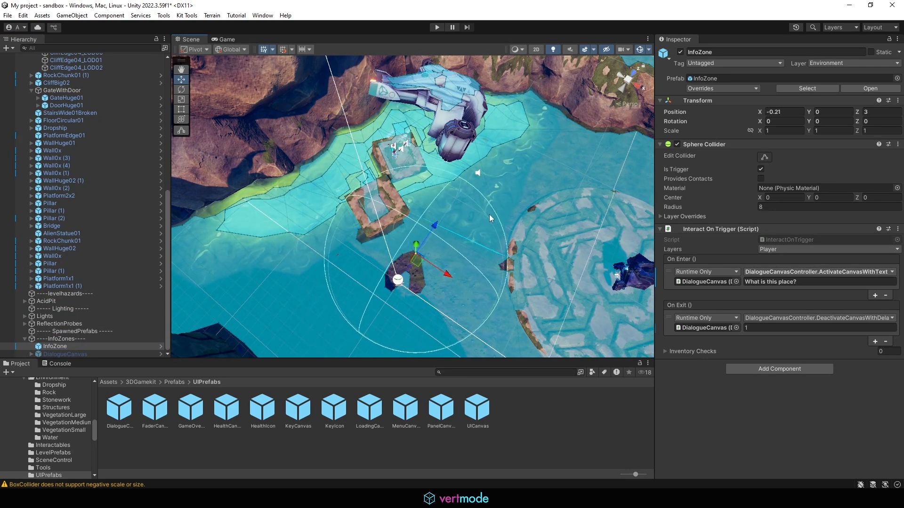
{"action": "left_click_drag", "start_coordinate": [448, 216], "coordinate": [389, 126], "text": "alt"}
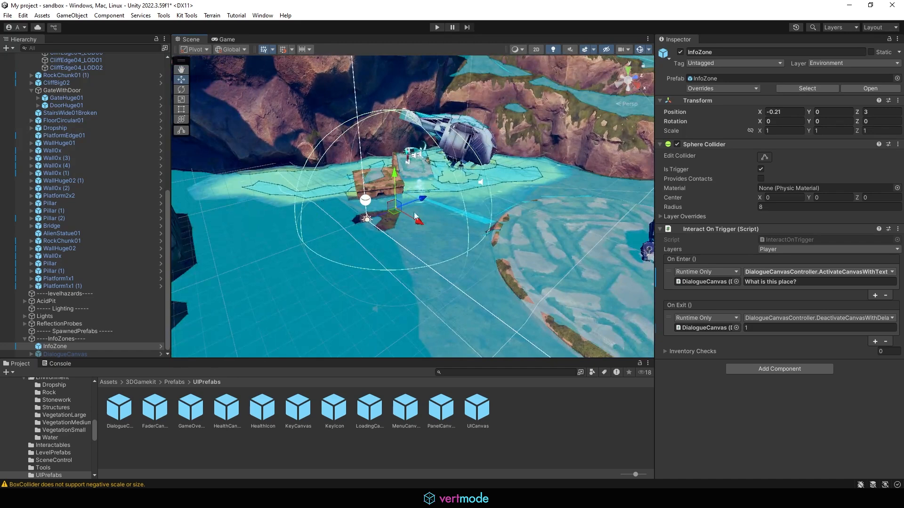
{"action": "left_click_drag", "start_coordinate": [414, 217], "coordinate": [448, 309], "text": "alt"}
Step: Rebake the NavMeshSurface on the navmesh object for the Chomper agent and save the scene
{"action": "scroll", "coordinate": [89, 121], "scroll_direction": "up", "scroll_amount": 12}
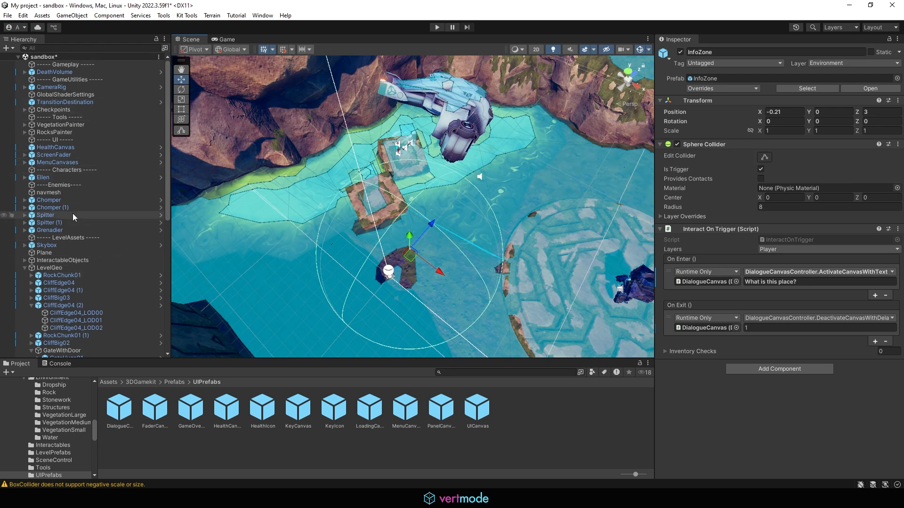
{"action": "left_click", "coordinate": [53, 192]}
{"action": "left_click", "coordinate": [872, 237]}
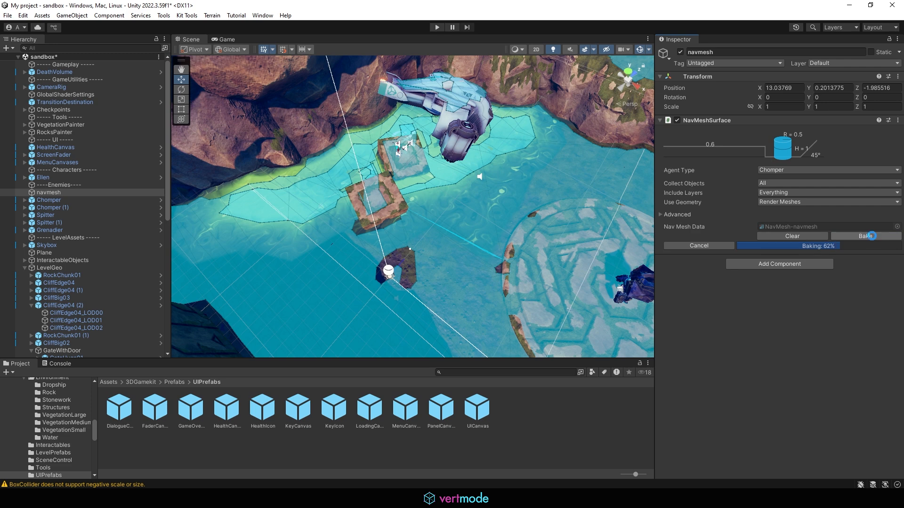
{"action": "left_click", "coordinate": [8, 15]}
{"action": "left_click", "coordinate": [32, 64]}
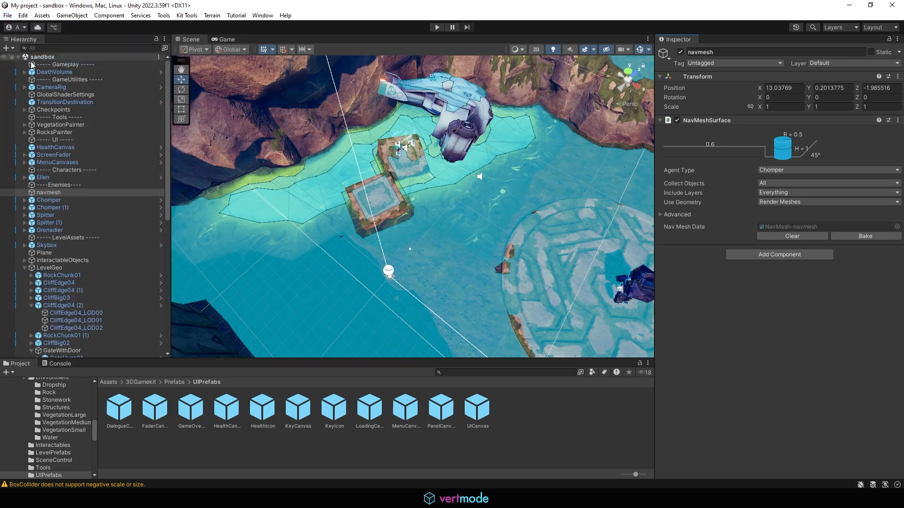
Step: Playtest the scene by running Ellen in and out of the info zone to check its dialogue, and stop the game
{"action": "left_click", "coordinate": [437, 27]}
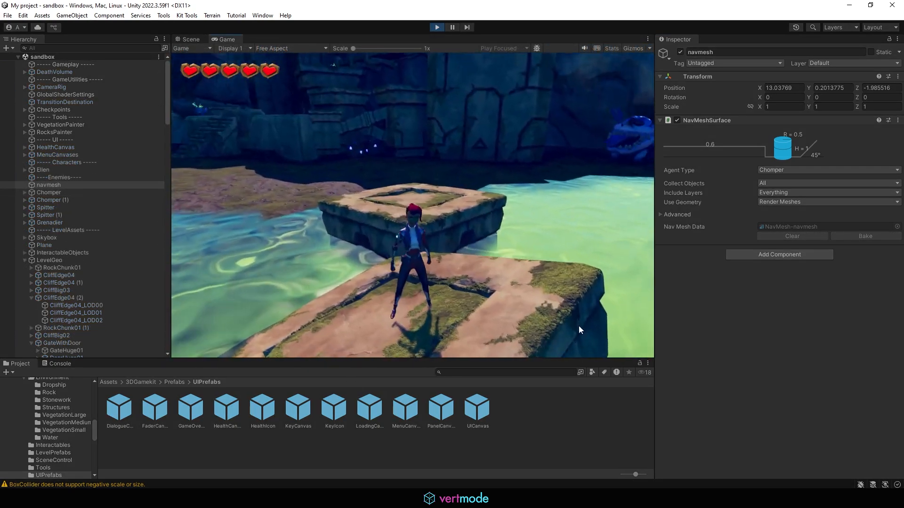
{"action": "key", "text": "space"}
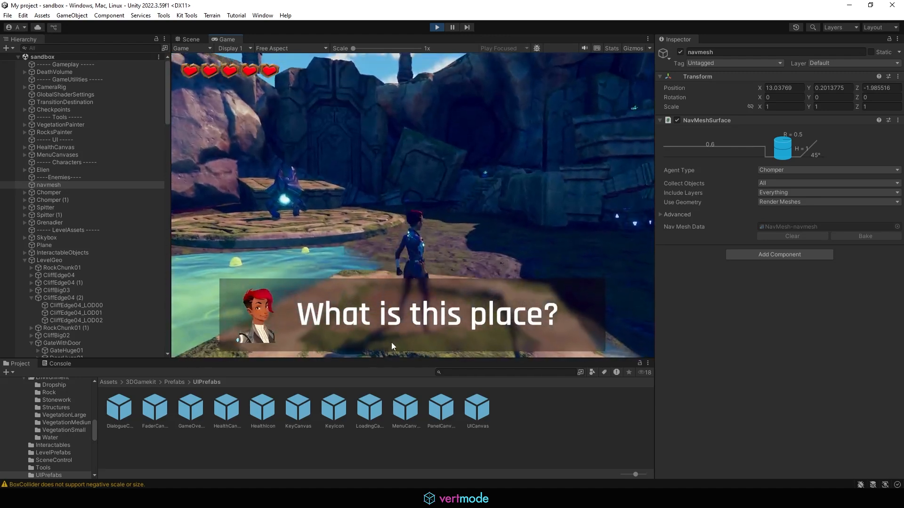
{"action": "key", "text": "w"}
{"action": "key", "text": "space"}
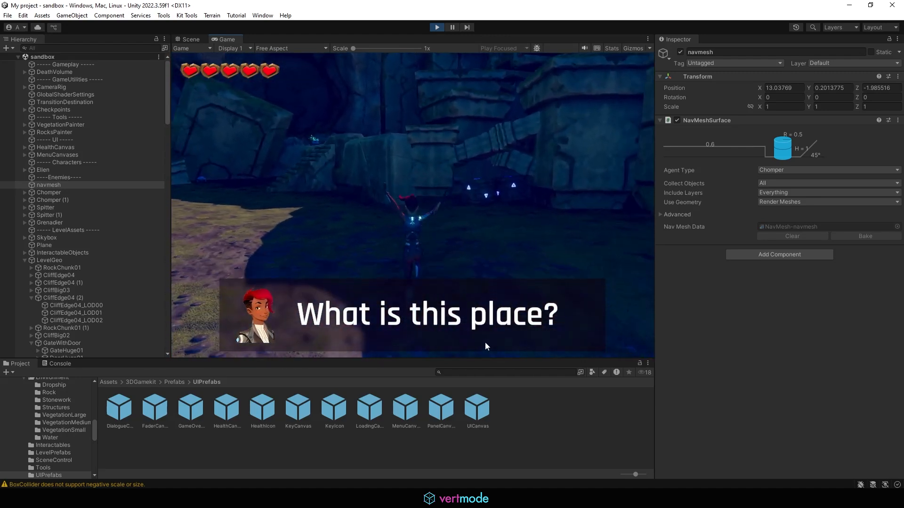
{"action": "key", "text": "w"}
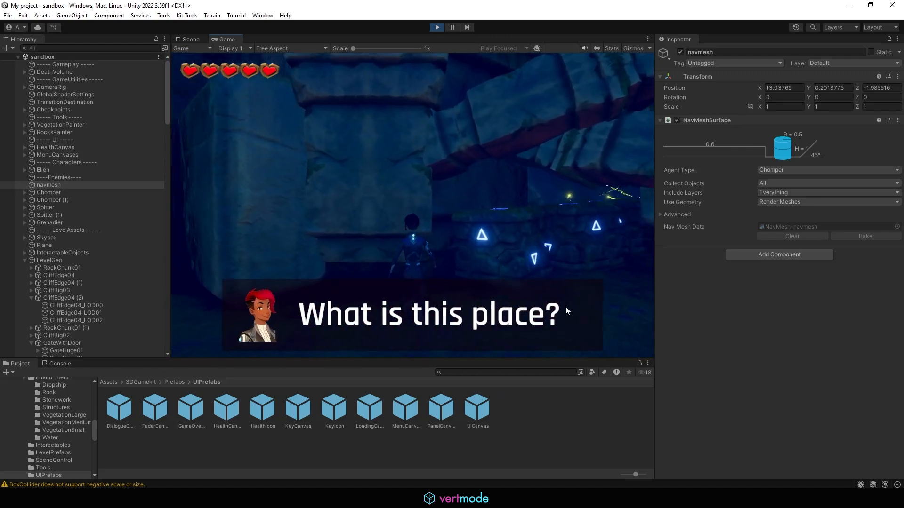
{"action": "key", "text": "w"}
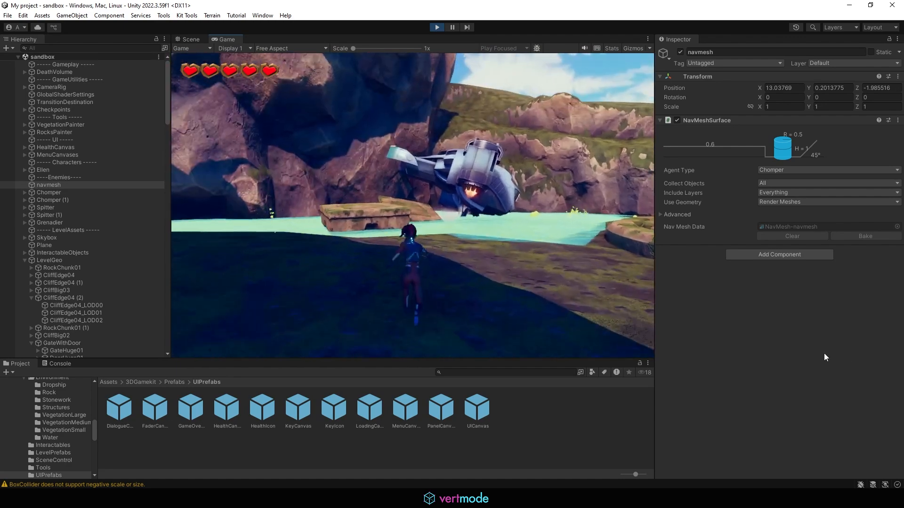
{"action": "key", "text": "w"}
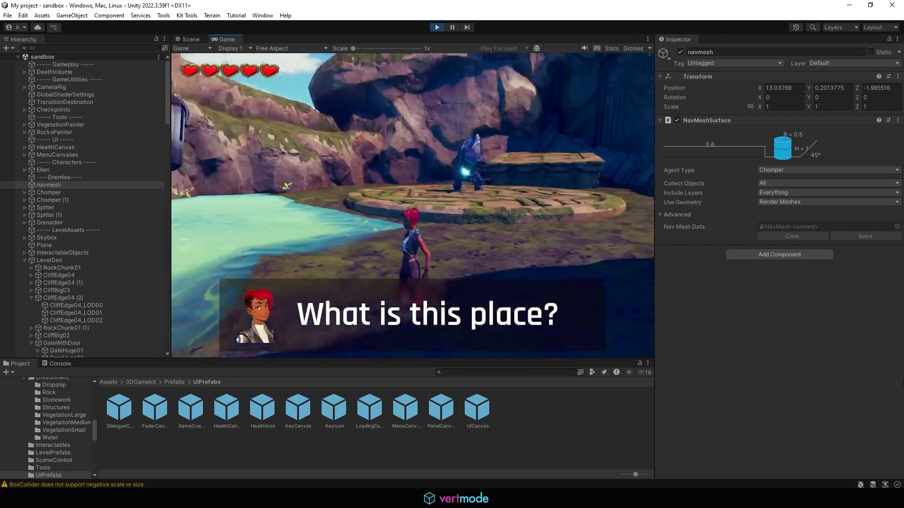
{"action": "key", "text": "w"}
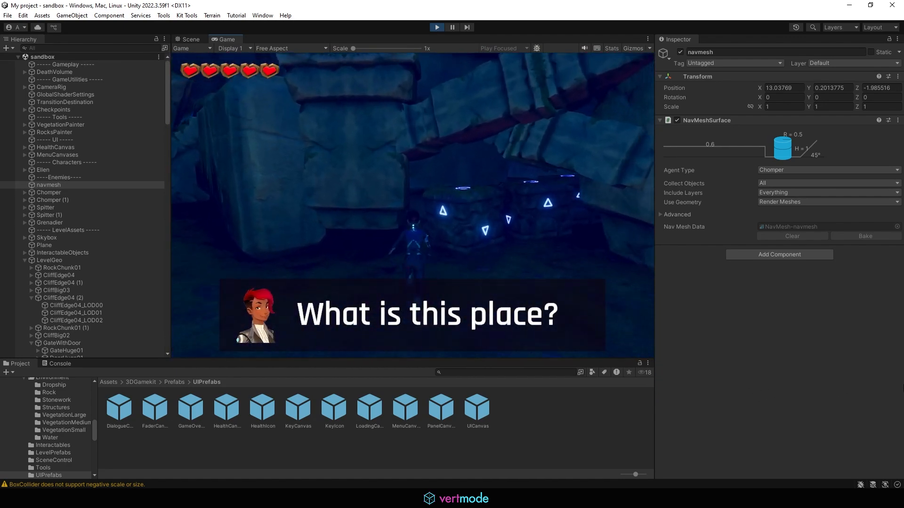
{"action": "key", "text": "w"}
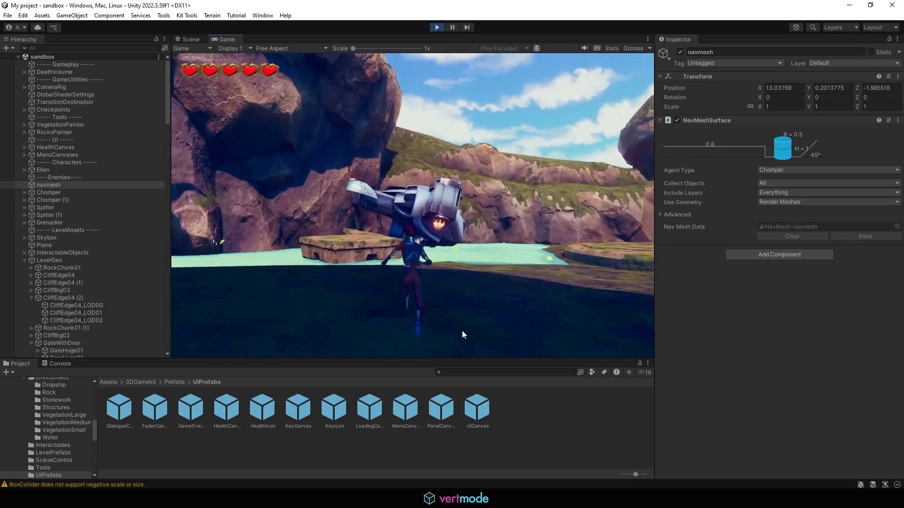
{"action": "key", "text": "w"}
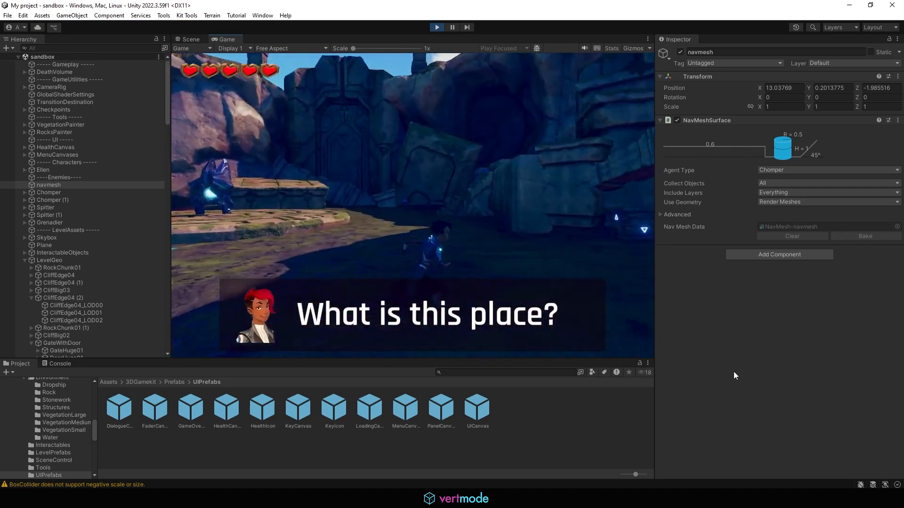
{"action": "key", "text": "w"}
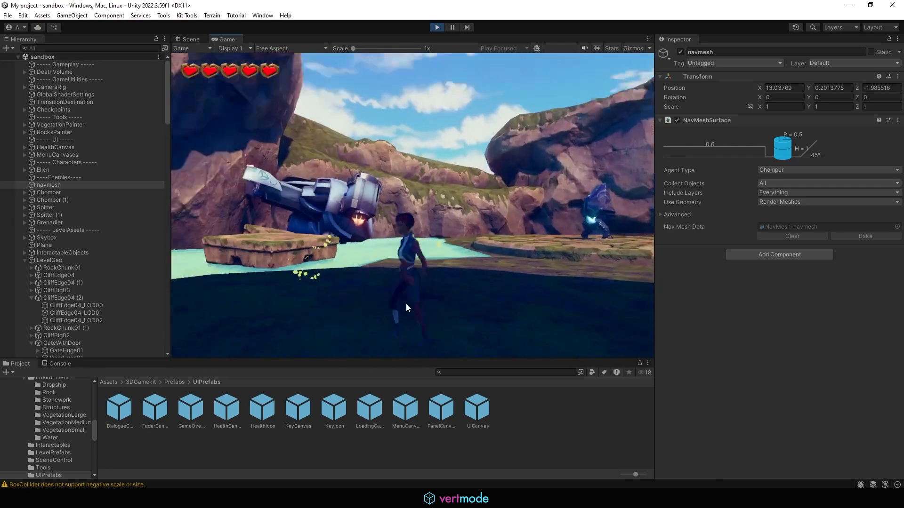
{"action": "key", "text": "w"}
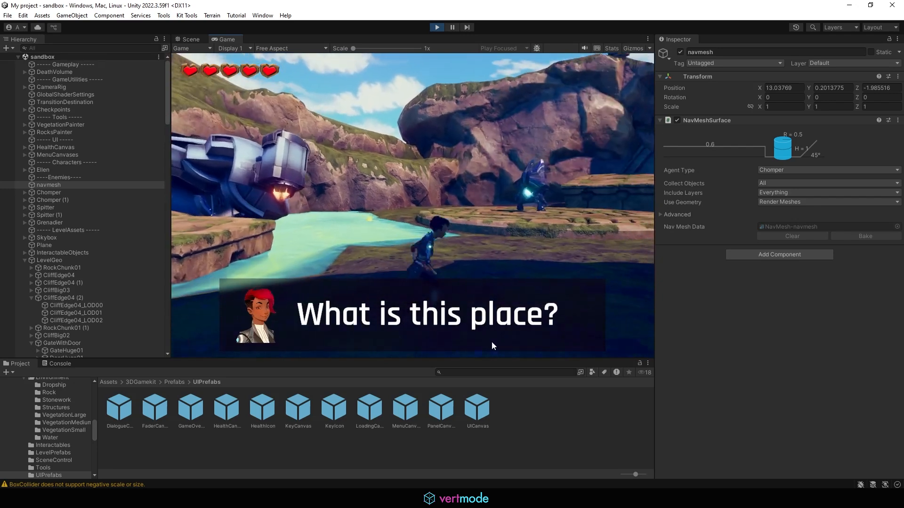
{"action": "left_click", "coordinate": [437, 26]}
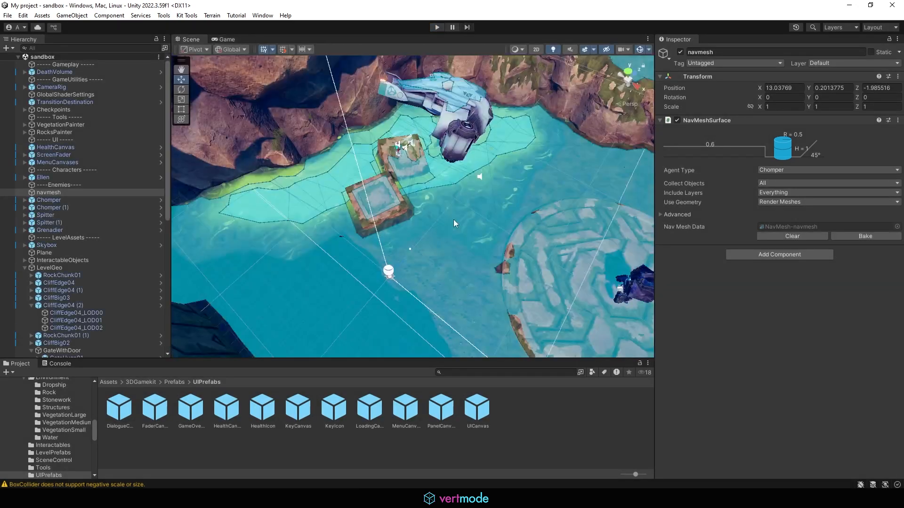
Step: Change InfoZone's On Exit event to GameObject.SetActive with the value unchecked, and make InfoZone itself the target object
{"action": "scroll", "coordinate": [82, 283], "scroll_direction": "down", "scroll_amount": 10}
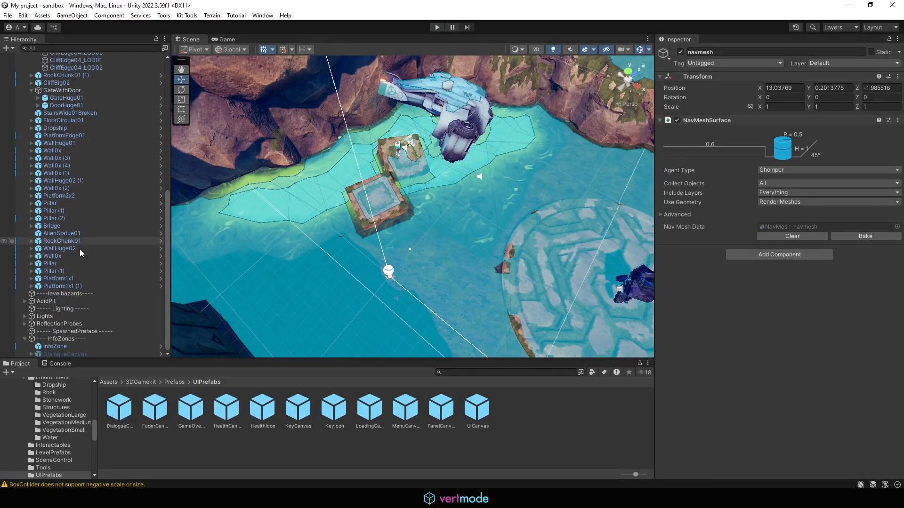
{"action": "left_click", "coordinate": [80, 347]}
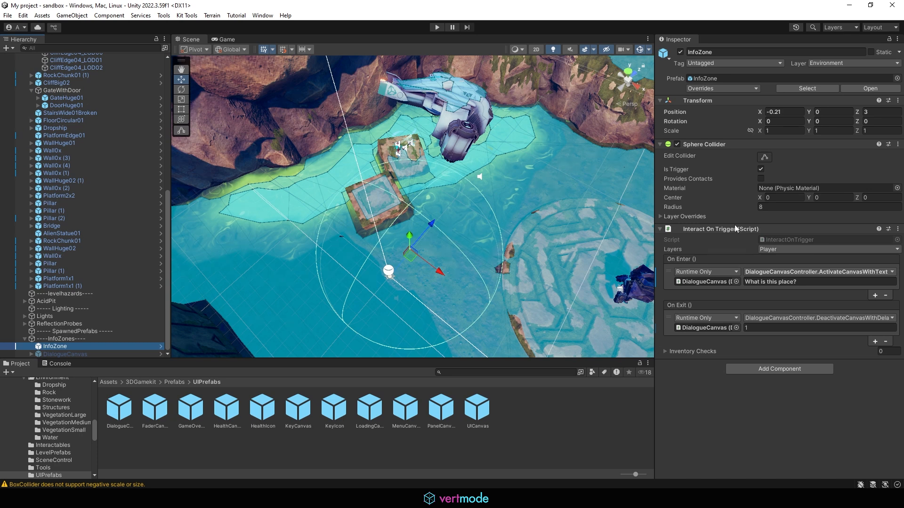
{"action": "left_click", "coordinate": [798, 318]}
{"action": "mouse_move", "coordinate": [771, 347]}
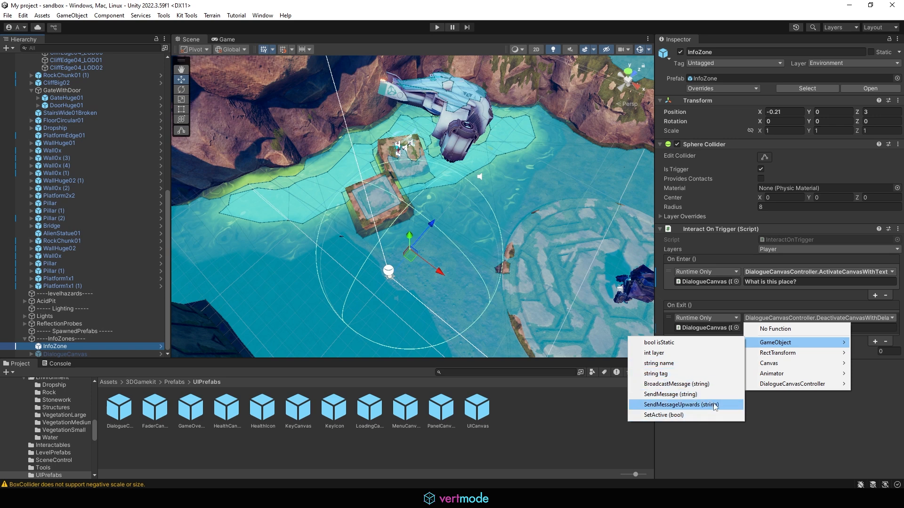
{"action": "left_click", "coordinate": [676, 415]}
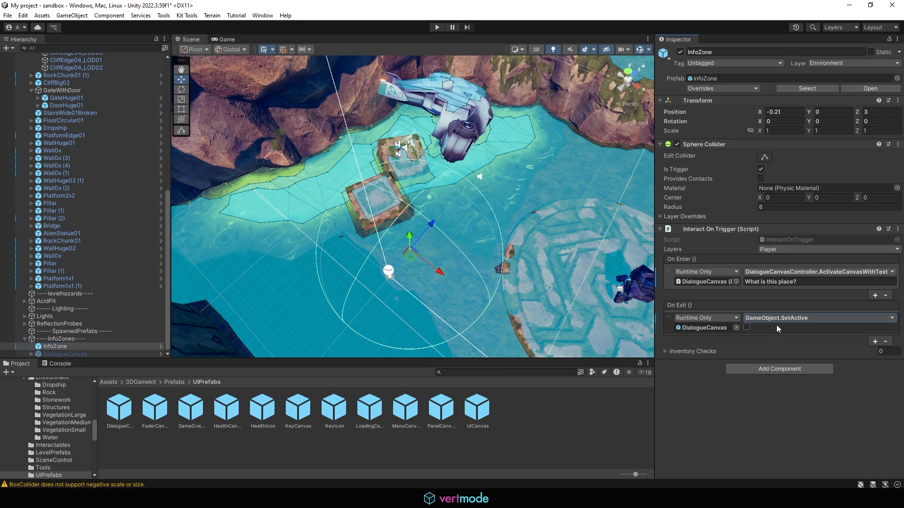
{"action": "left_click", "coordinate": [747, 328]}
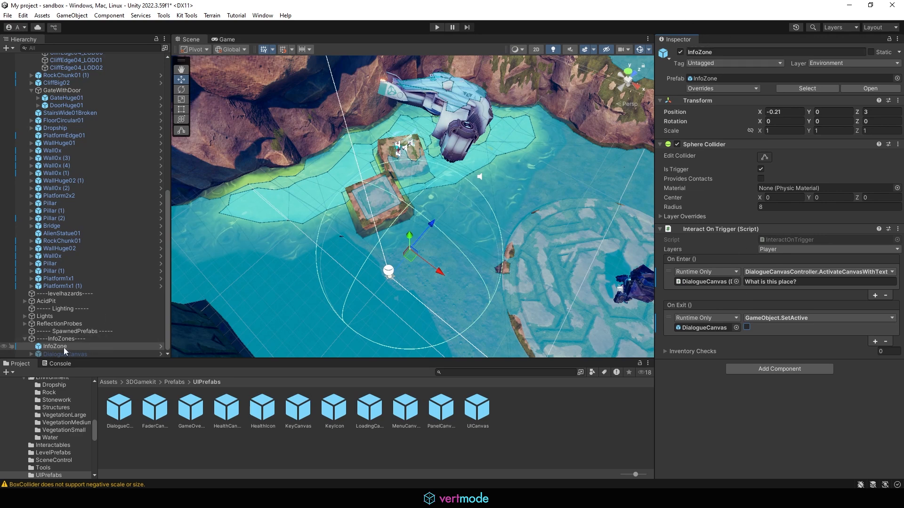
{"action": "left_click_drag", "start_coordinate": [544, 296], "coordinate": [705, 328]}
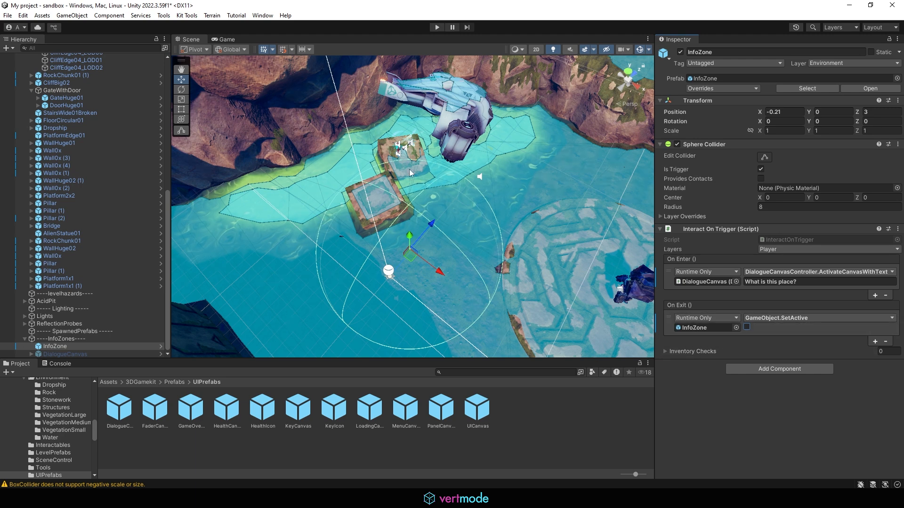
Step: Playtest the scene by running Ellen through the info zone, into the ruins and back to check the dialogue, and quit the game
{"action": "left_click", "coordinate": [436, 28]}
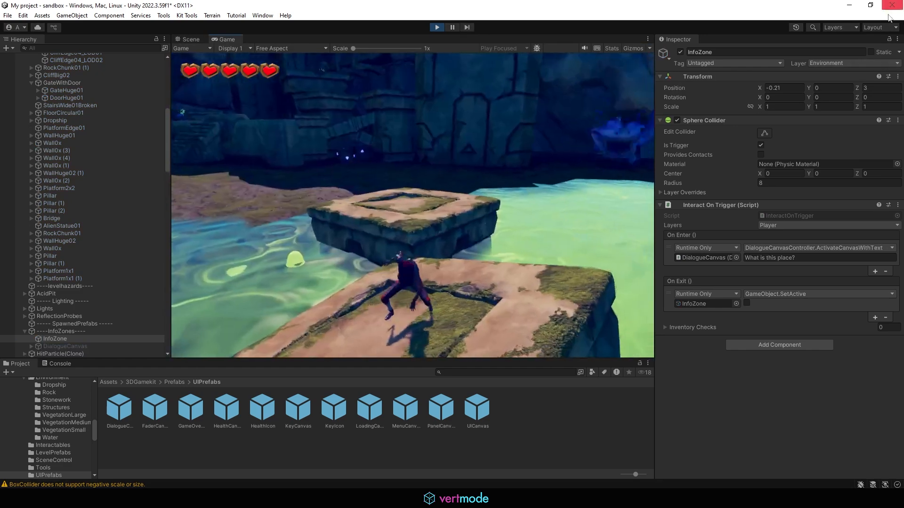
{"action": "key", "text": "w"}
{"action": "key", "text": "space"}
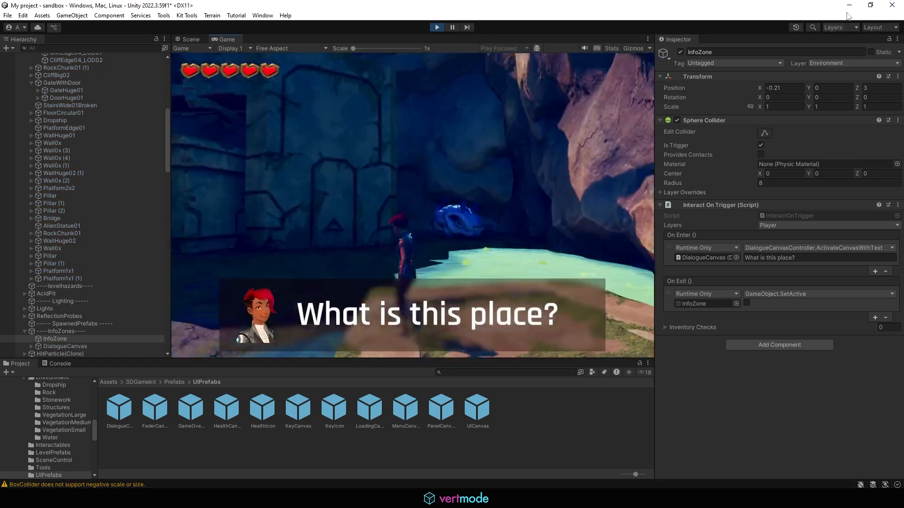
{"action": "key", "text": "w"}
{"action": "key", "text": "space"}
{"action": "key", "text": "w"}
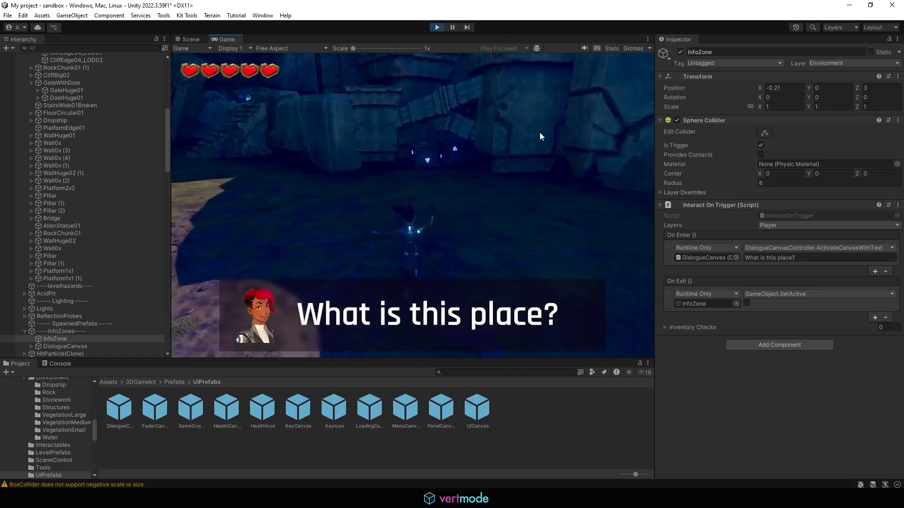
{"action": "key", "text": "w"}
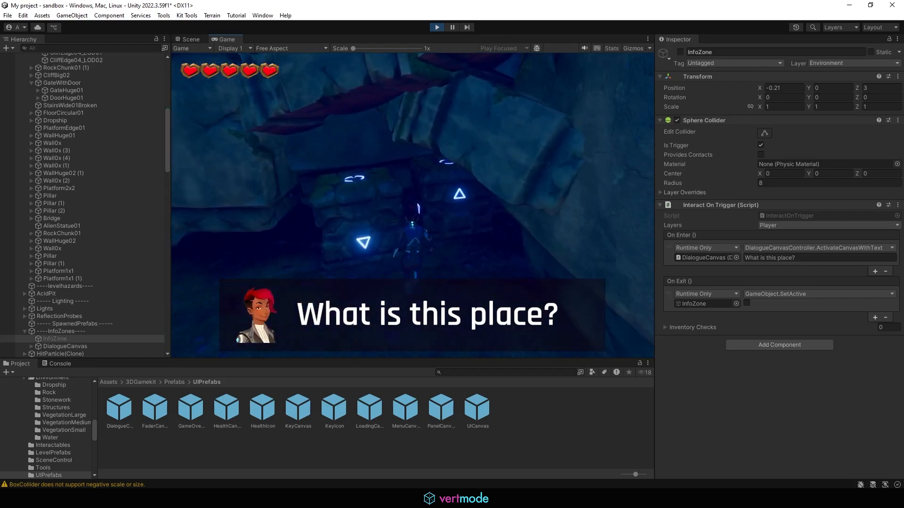
{"action": "key", "text": "w"}
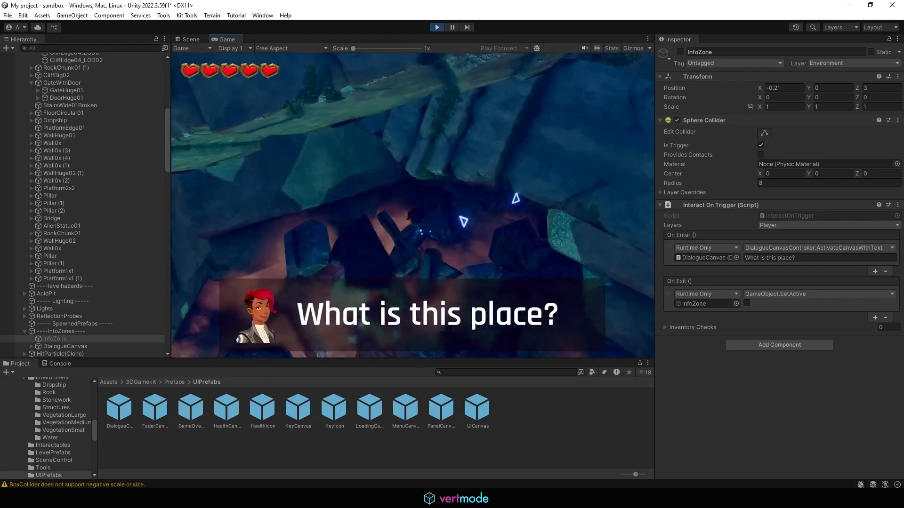
{"action": "key", "text": "w"}
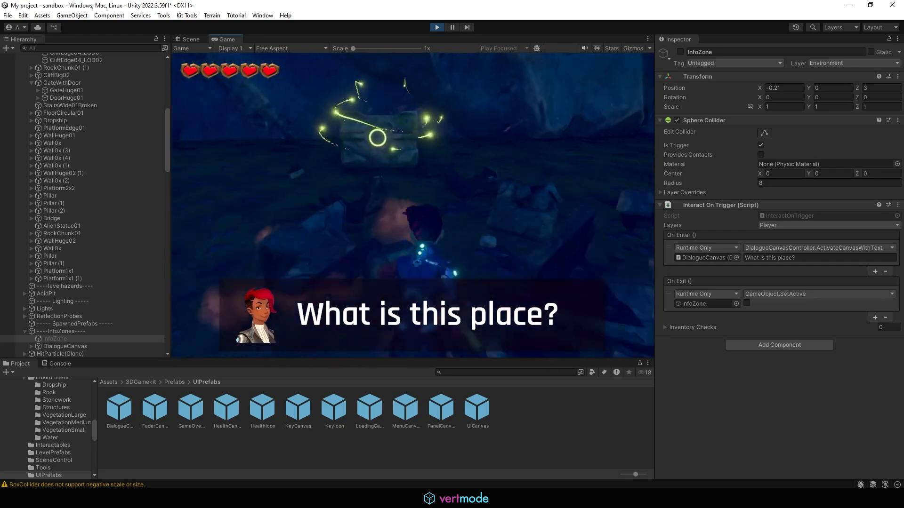
{"action": "key", "text": "w"}
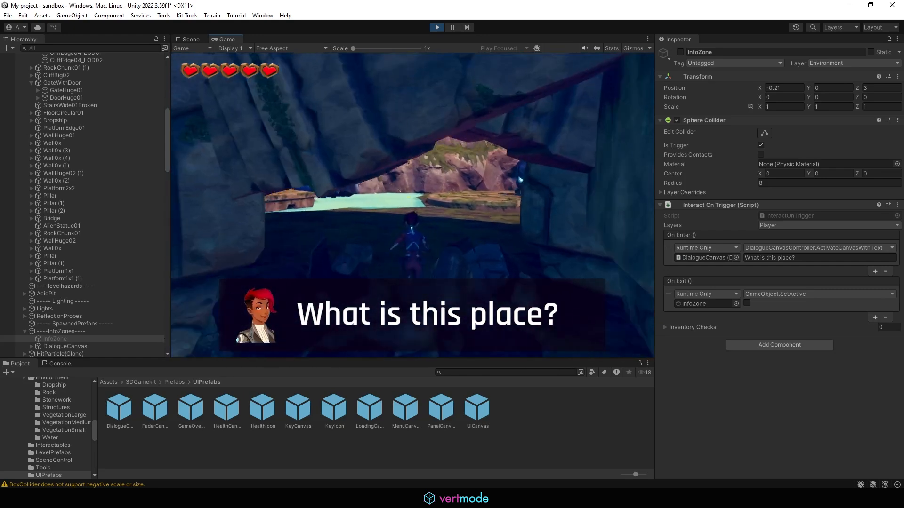
{"action": "key", "text": "w"}
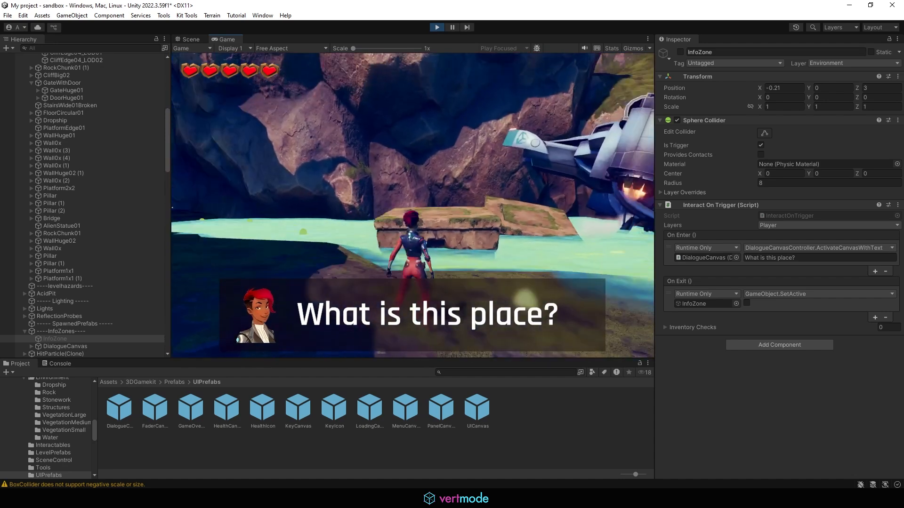
{"action": "key", "text": "Escape"}
{"action": "left_click", "coordinate": [328, 266]}
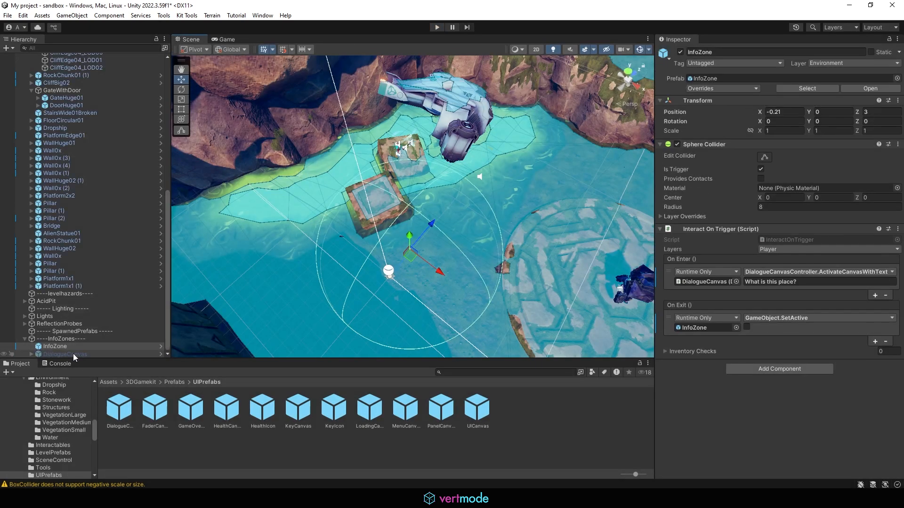
Step: Retarget InfoZone's existing On Exit event to DialogueCanvas and set its function to DialogueCanvasController.DeactivateCanvasWithDelay
{"action": "left_click_drag", "start_coordinate": [73, 354], "coordinate": [695, 333]}
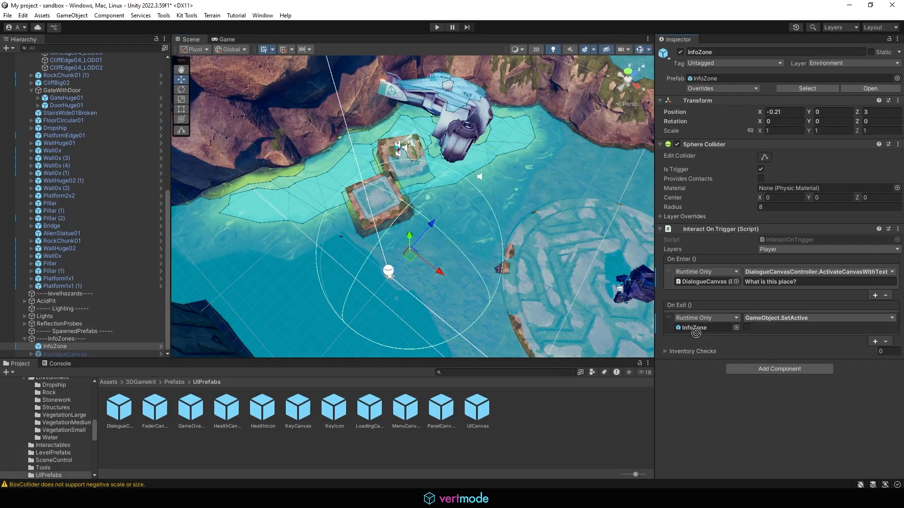
{"action": "left_click", "coordinate": [779, 318]}
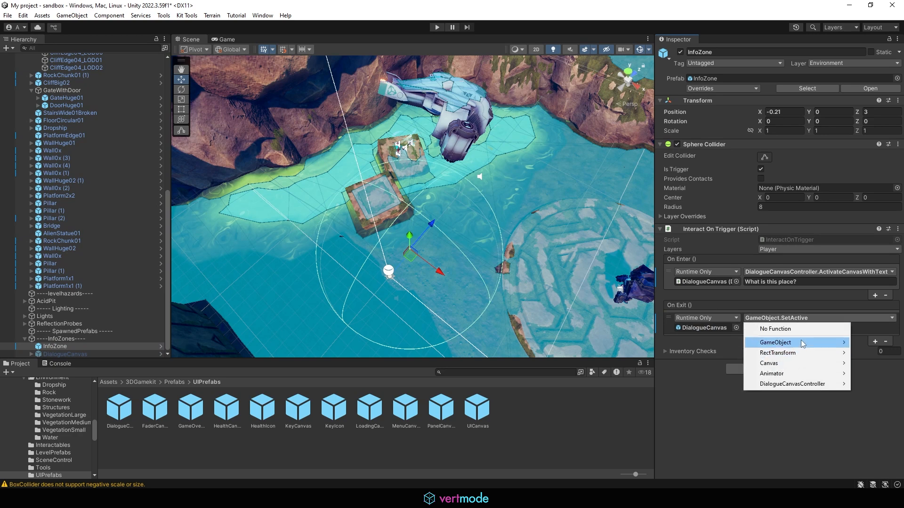
{"action": "mouse_move", "coordinate": [795, 384]}
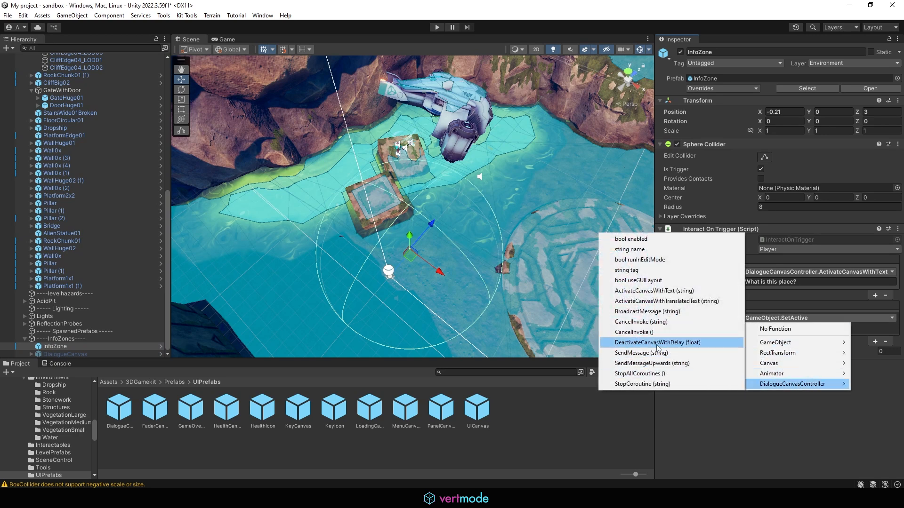
{"action": "left_click", "coordinate": [657, 343]}
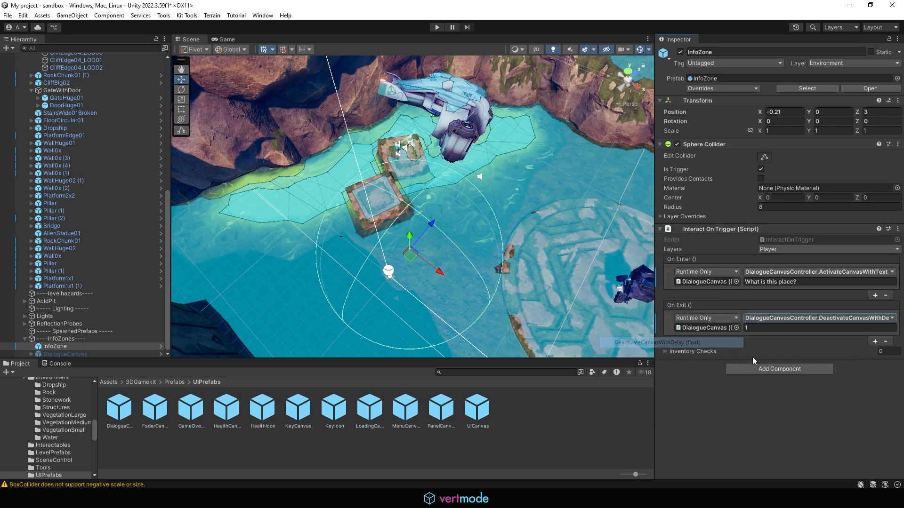
Step: Add a second On Exit event targeting InfoZone that calls GameObject.SetActive with the value unchecked
{"action": "left_click", "coordinate": [875, 342]}
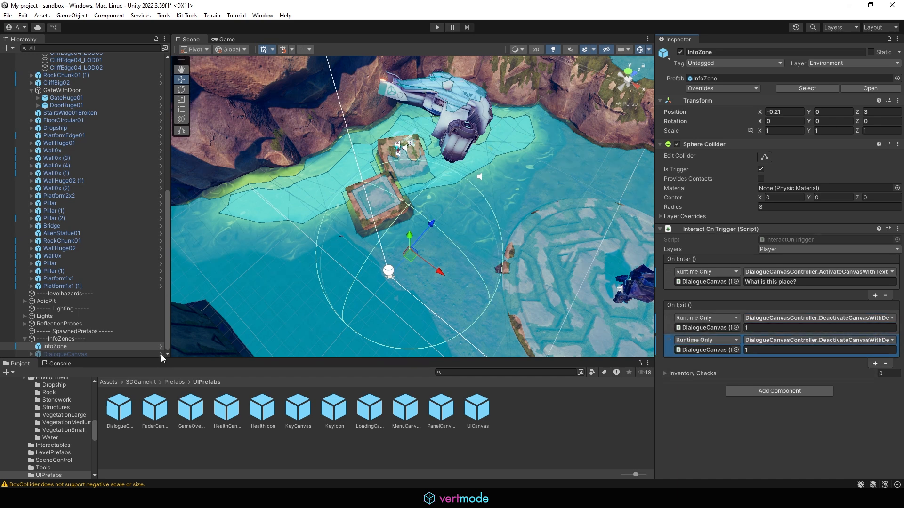
{"action": "left_click_drag", "start_coordinate": [52, 354], "coordinate": [699, 354]}
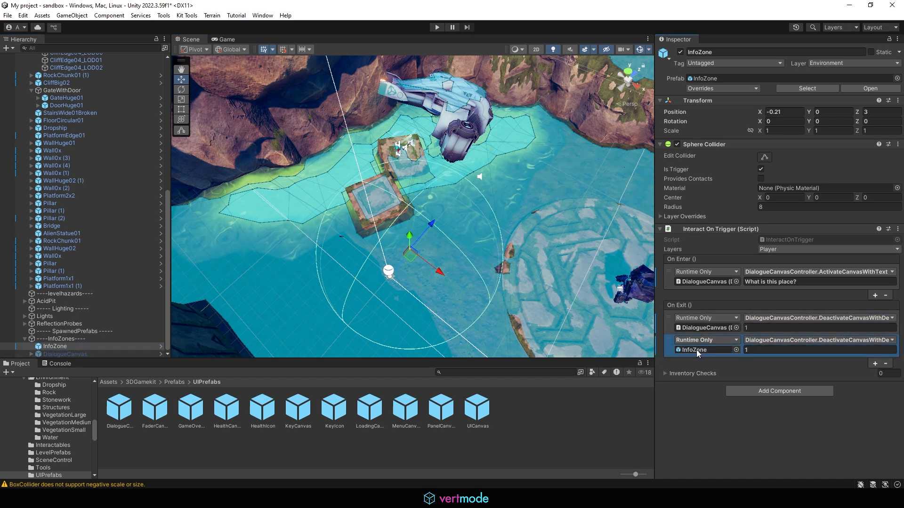
{"action": "left_click", "coordinate": [784, 340]}
{"action": "mouse_move", "coordinate": [782, 364]}
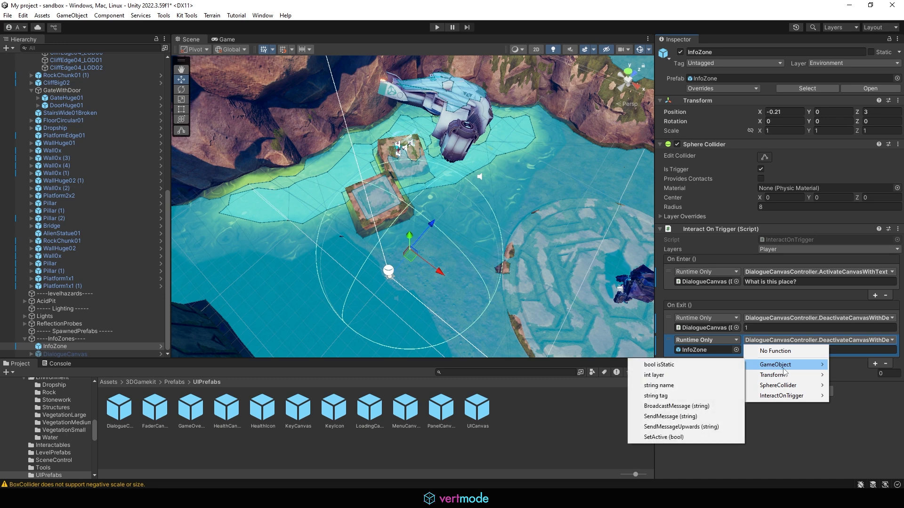
{"action": "left_click", "coordinate": [681, 437]}
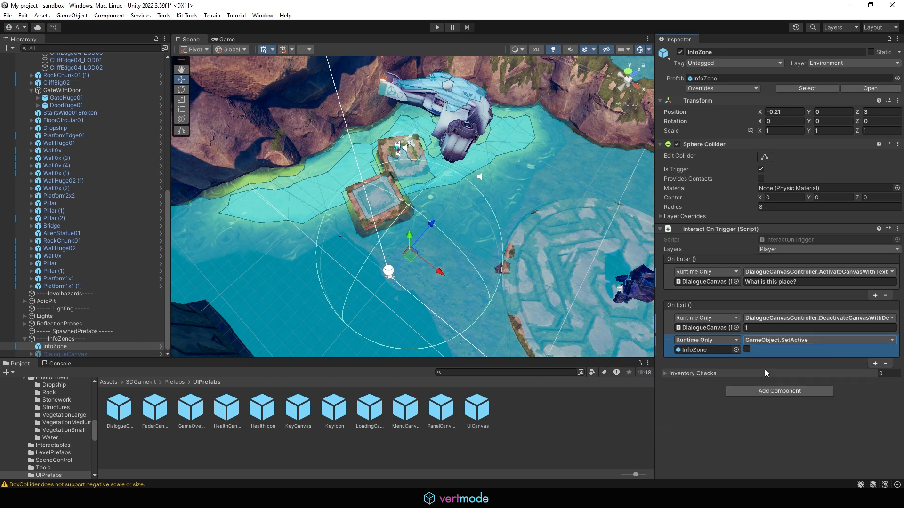
Step: Playtest the updated exit events by running Ellen out of the info zone and back onto the platforms, and quit the game
{"action": "left_click", "coordinate": [437, 27]}
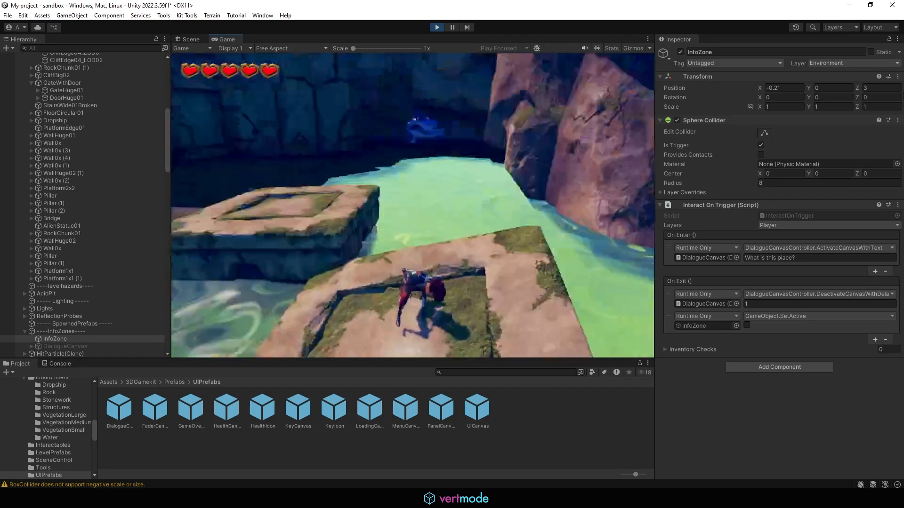
{"action": "key", "text": "w"}
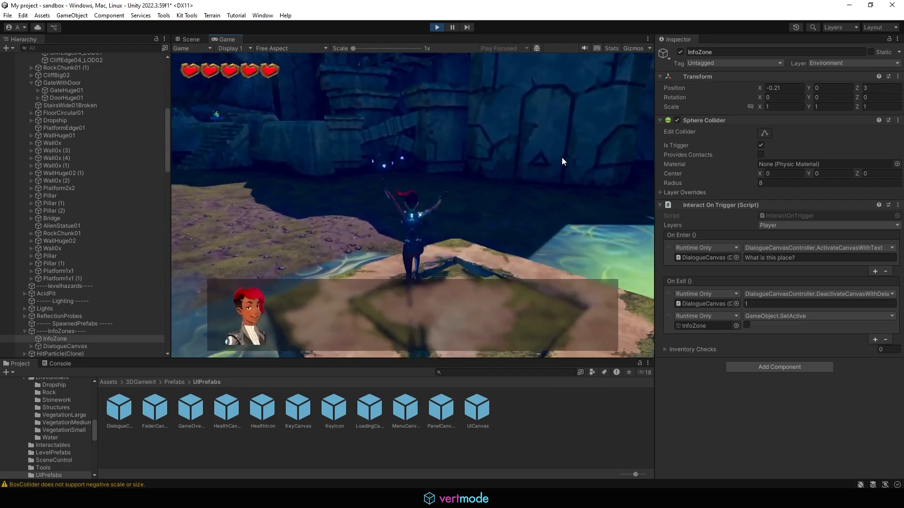
{"action": "key", "text": "w"}
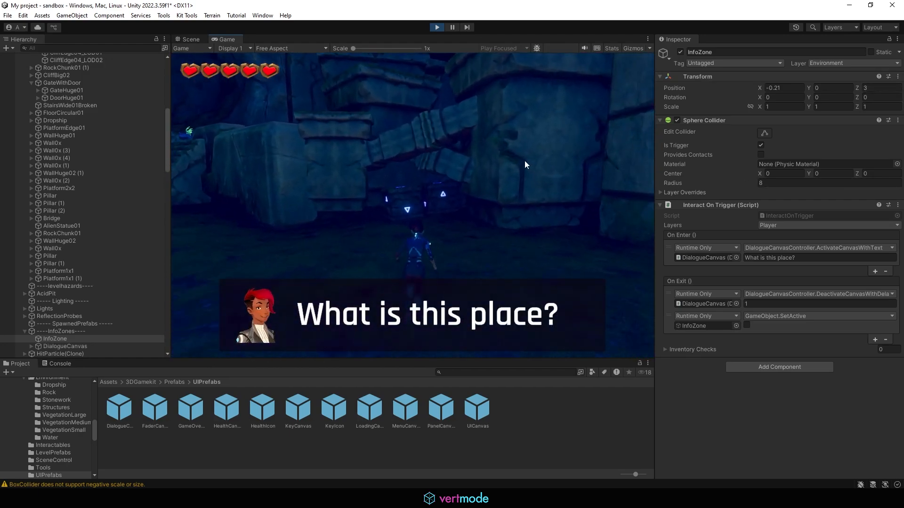
{"action": "key", "text": "w"}
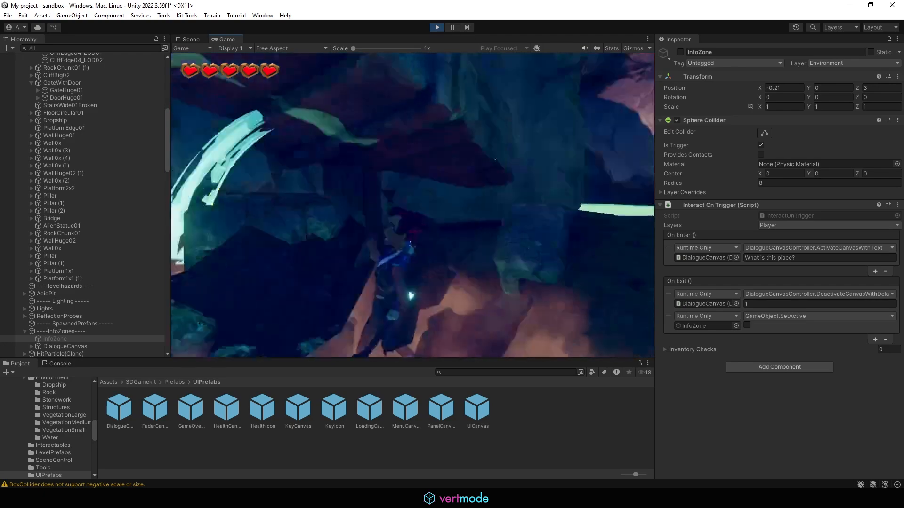
{"action": "key", "text": "w"}
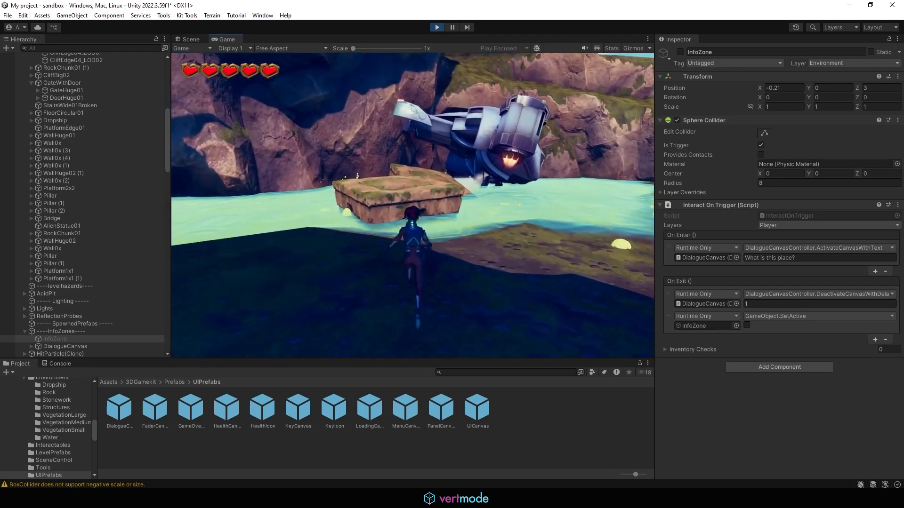
{"action": "key", "text": "w"}
{"action": "key", "text": "space"}
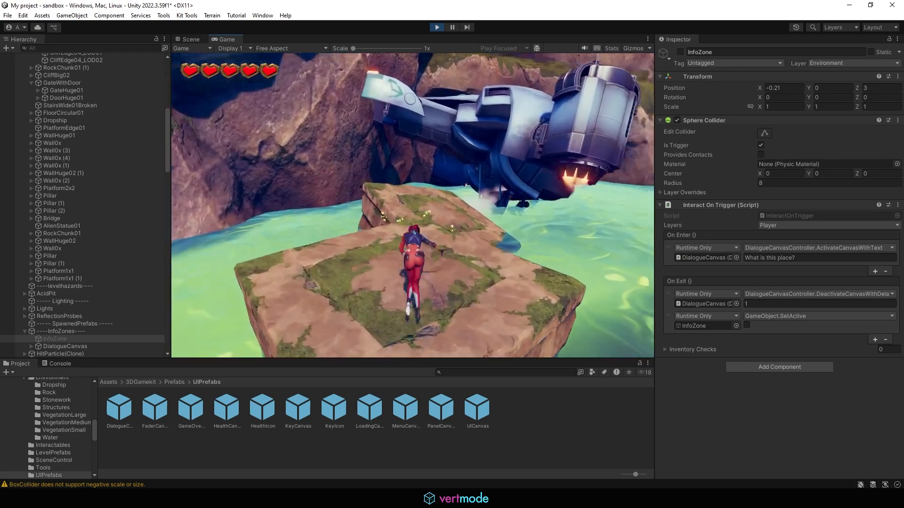
{"action": "key", "text": "w"}
{"action": "key", "text": "space"}
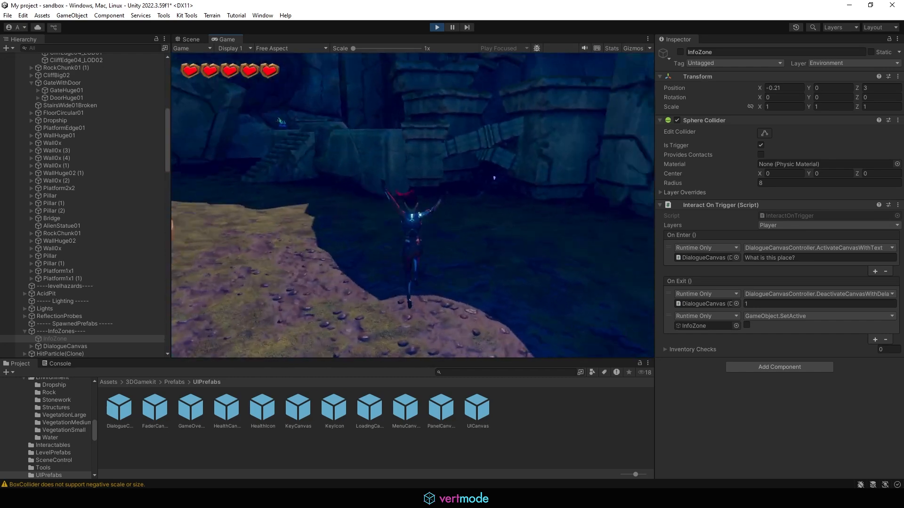
{"action": "key", "text": "w"}
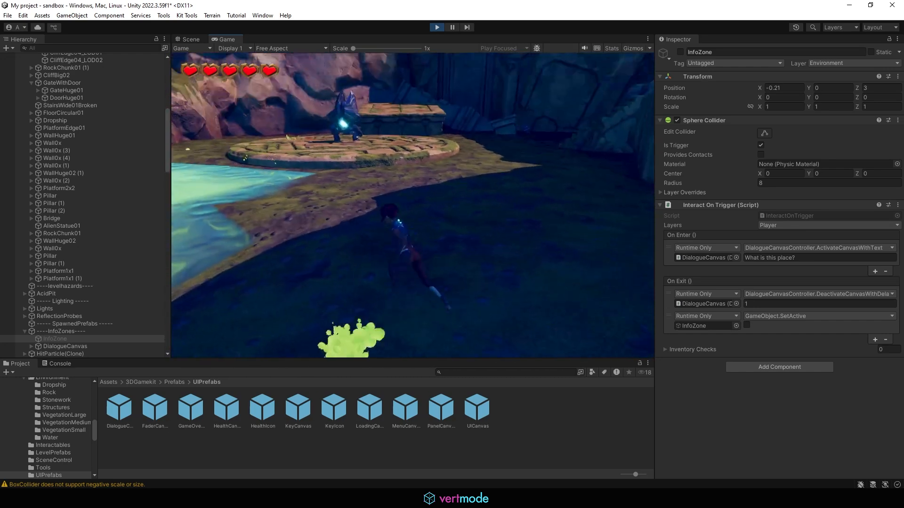
{"action": "key", "text": "w"}
{"action": "key", "text": "Escape"}
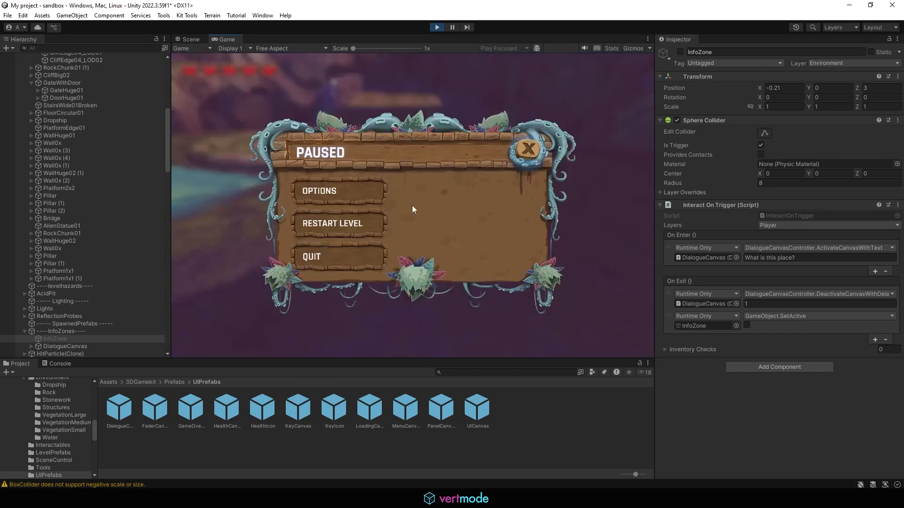
{"action": "left_click", "coordinate": [313, 254]}
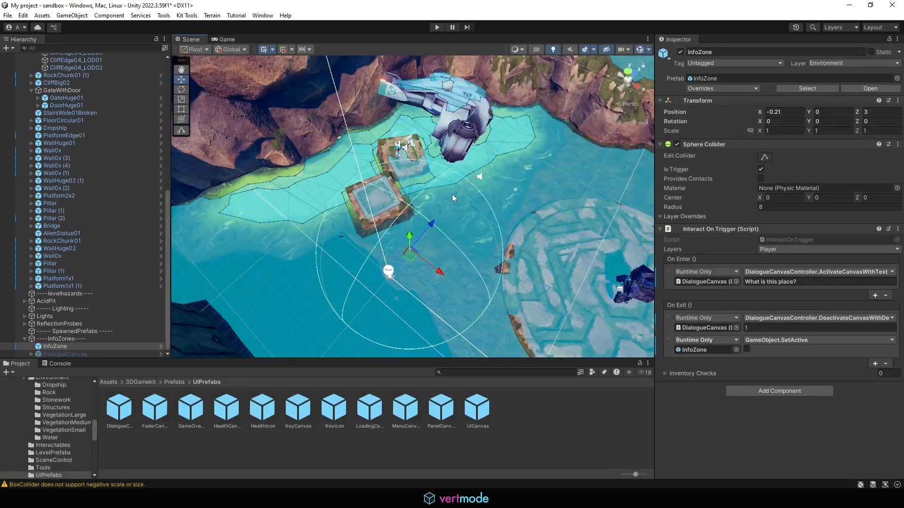
Step: Rename the InfoZone object as InfoZone01
{"action": "left_click_drag", "start_coordinate": [465, 252], "coordinate": [506, 209], "text": "alt"}
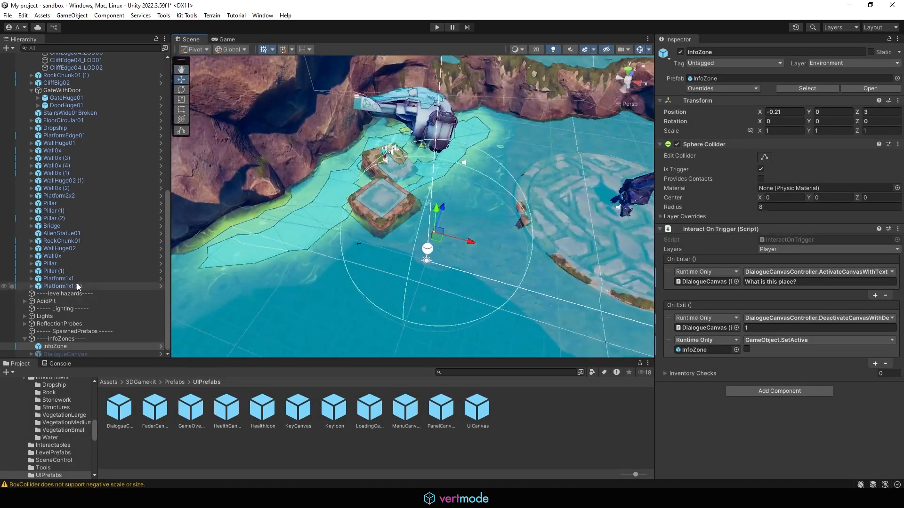
{"action": "right_click", "coordinate": [67, 348]}
{"action": "left_click", "coordinate": [87, 165]}
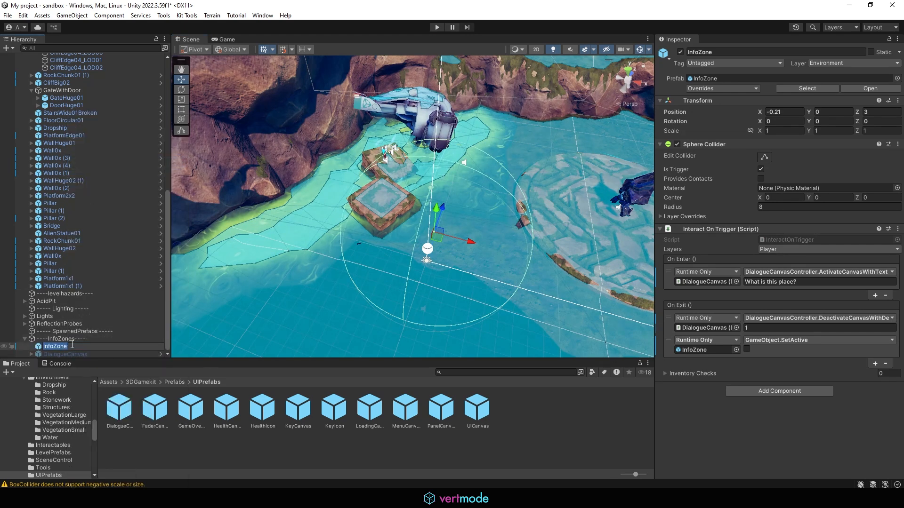
{"action": "type", "text": "01"}
{"action": "key", "text": "Return"}
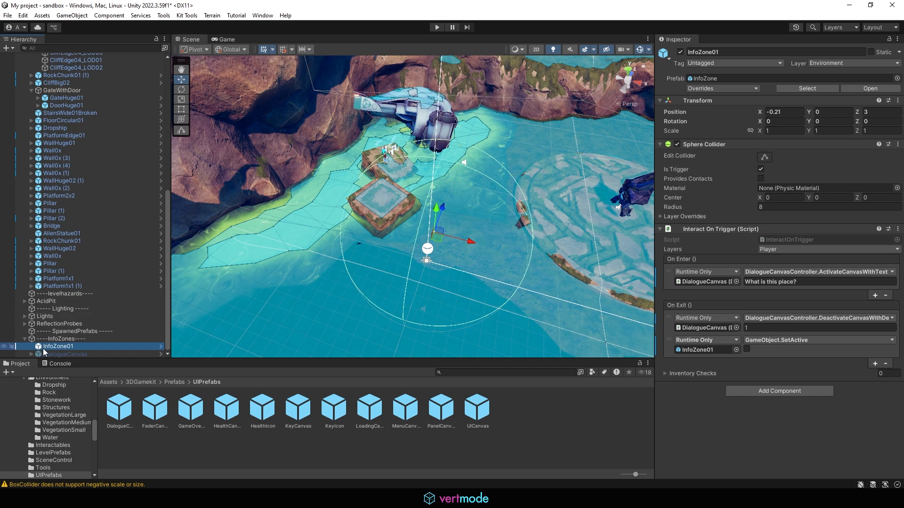
Step: Duplicate InfoZone01 and place the copy over the circular floor at about 15.88, 0, 9.75, scaled uniformly to about 1.35
{"action": "key", "text": "ctrl+d"}
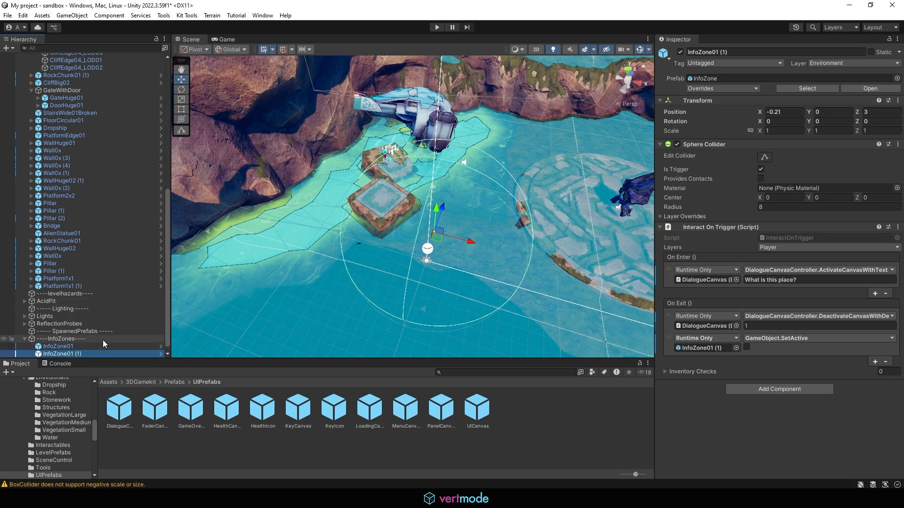
{"action": "middle_click_drag", "start_coordinate": [533, 238], "coordinate": [333, 233]}
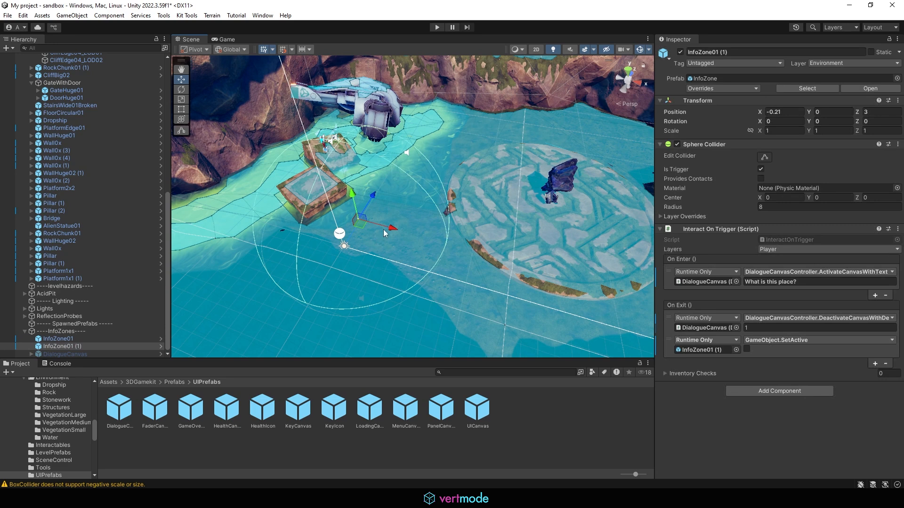
{"action": "left_click_drag", "start_coordinate": [384, 233], "coordinate": [536, 181]}
{"action": "middle_click_drag", "start_coordinate": [536, 185], "coordinate": [460, 200]}
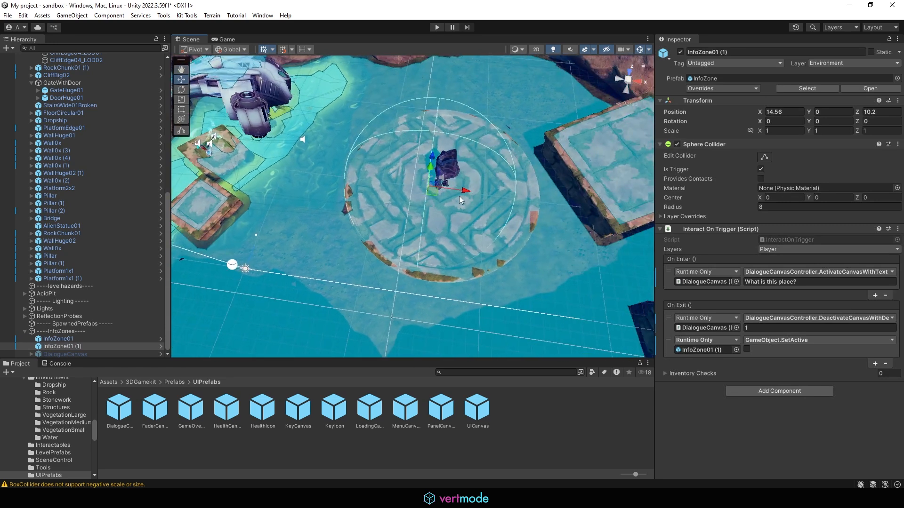
{"action": "left_click_drag", "start_coordinate": [465, 191], "coordinate": [479, 193]}
{"action": "left_click_drag", "start_coordinate": [431, 144], "coordinate": [456, 189], "text": "alt"}
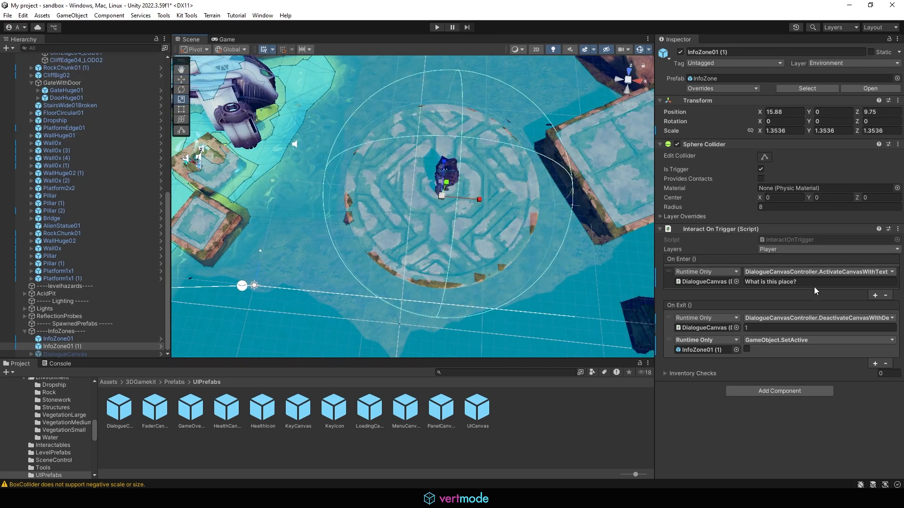
Step: Set the On Enter dialogue text of InfoZone01 (1) to "Wow, that thing looks mean!"
{"action": "left_click", "coordinate": [817, 282]}
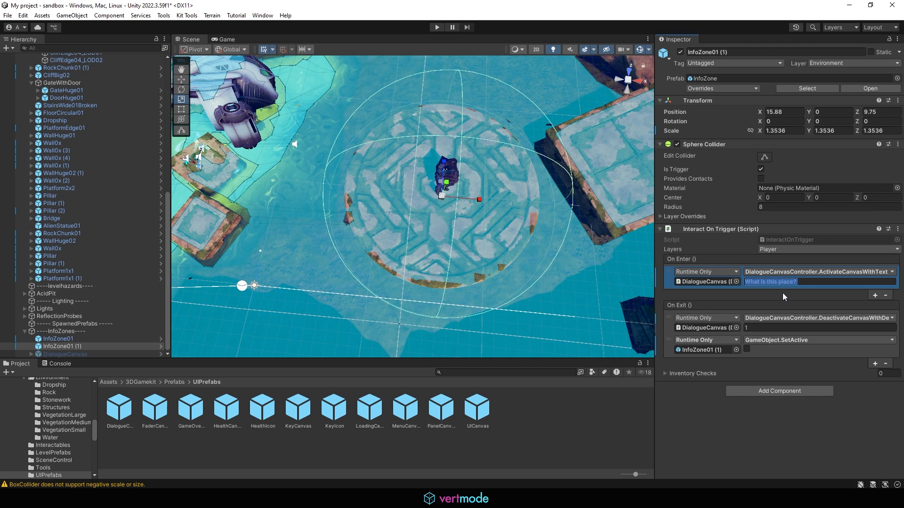
{"action": "type", "text": "Wopw,"}
{"action": "key", "text": "BackSpace"}
{"action": "key", "text": "BackSpace"}
{"action": "key", "text": "BackSpace"}
{"action": "type", "text": "w, that thing"}
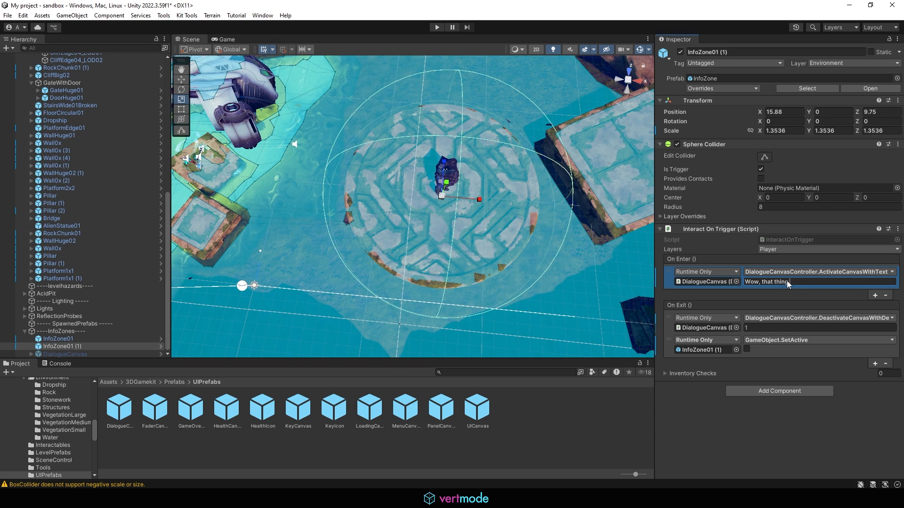
{"action": "type", "text": " looks mean!"}
{"action": "key", "text": "Return"}
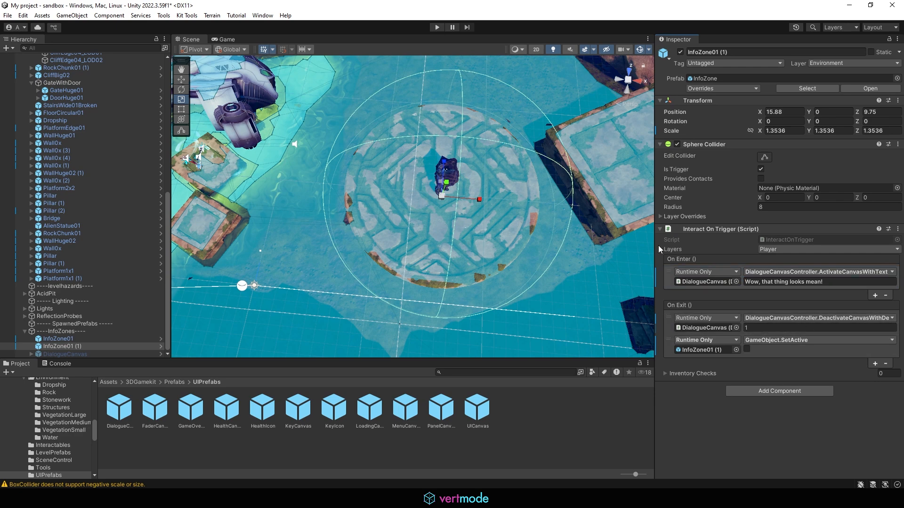
Step: Add a second On Enter event to InfoZone01 (1) that calls DialogueCanvasController.DeactivateCanvasWithDelay with a delay of 3
{"action": "left_click", "coordinate": [715, 281]}
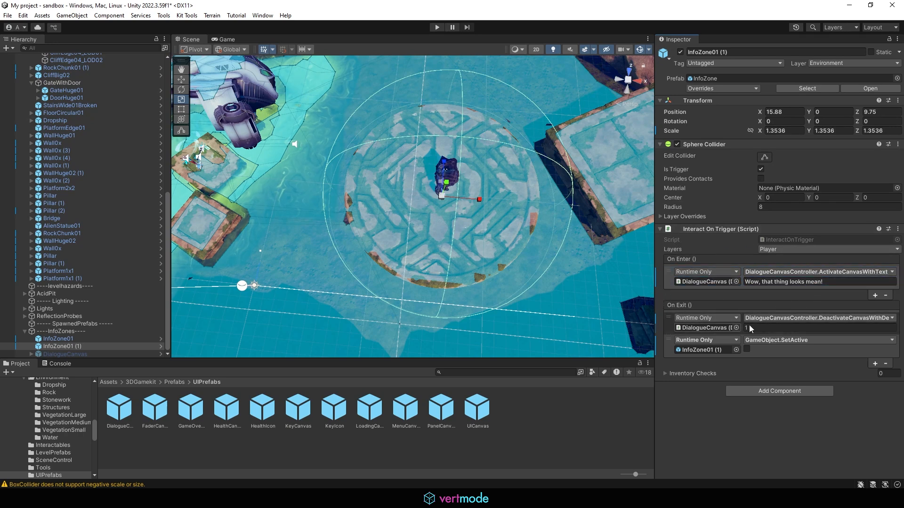
{"action": "left_click", "coordinate": [875, 295]}
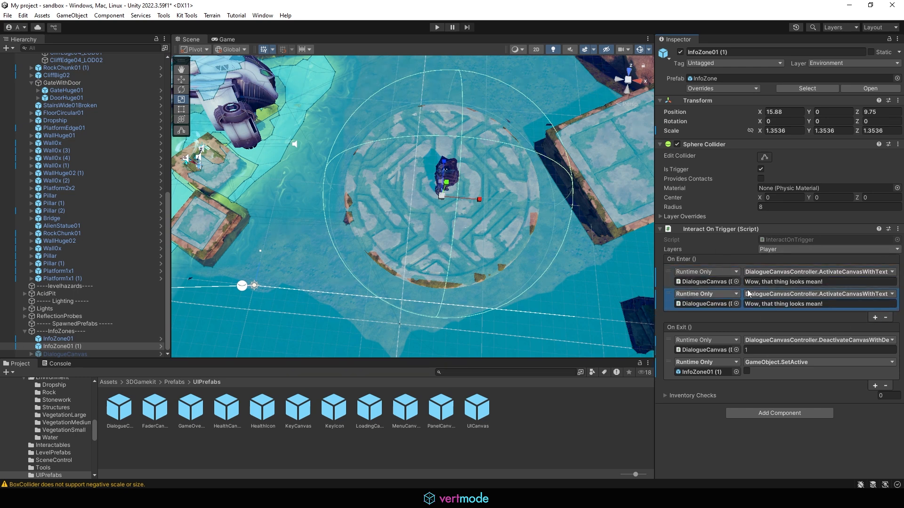
{"action": "left_click", "coordinate": [760, 297]}
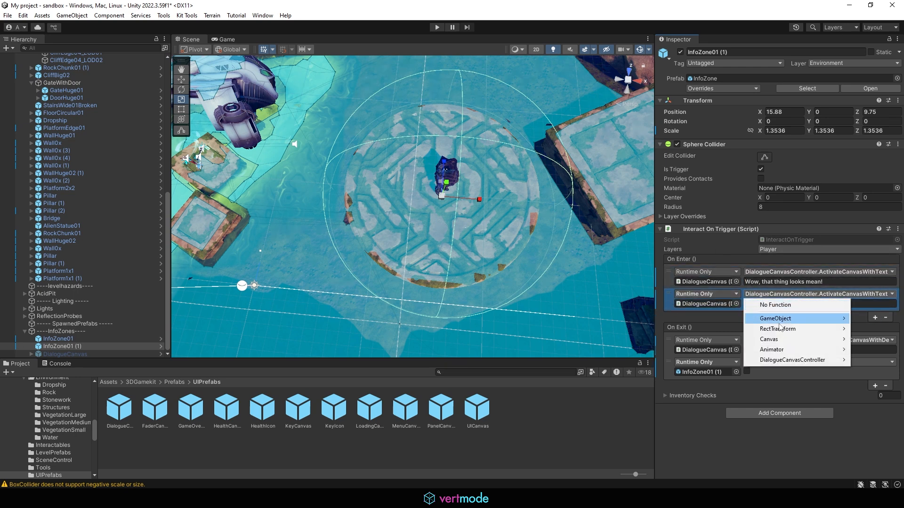
{"action": "mouse_move", "coordinate": [787, 361]}
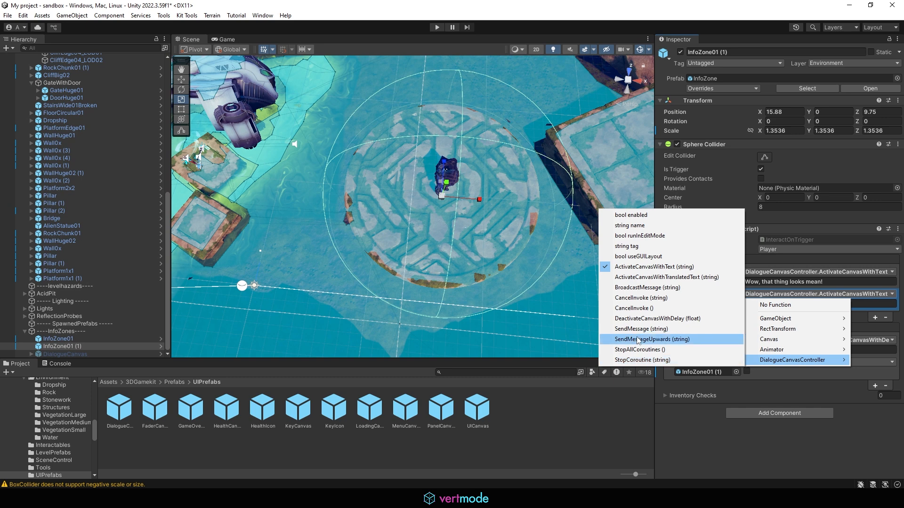
{"action": "left_click", "coordinate": [658, 318]}
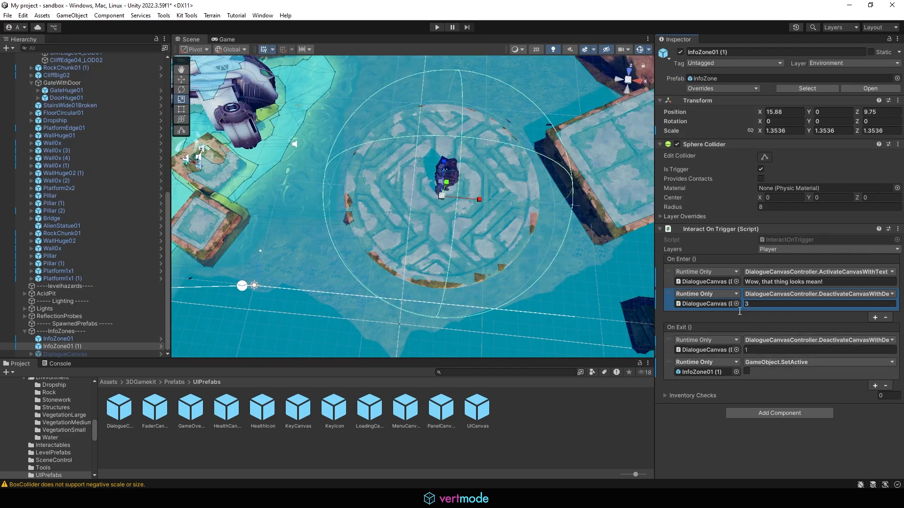
Step: Playtest the timed dialogue by running Ellen around near the circular floor, and stop the game
{"action": "left_click", "coordinate": [465, 73]}
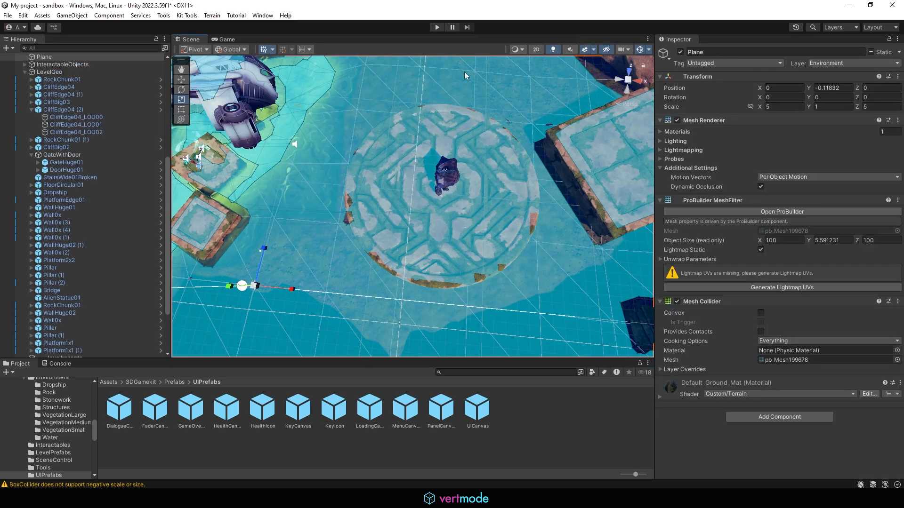
{"action": "left_click", "coordinate": [437, 27]}
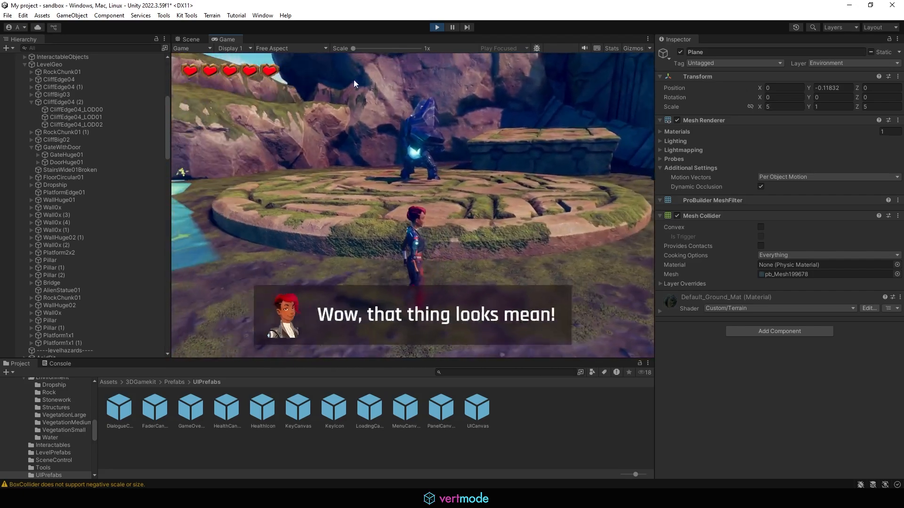
{"action": "key", "text": "s"}
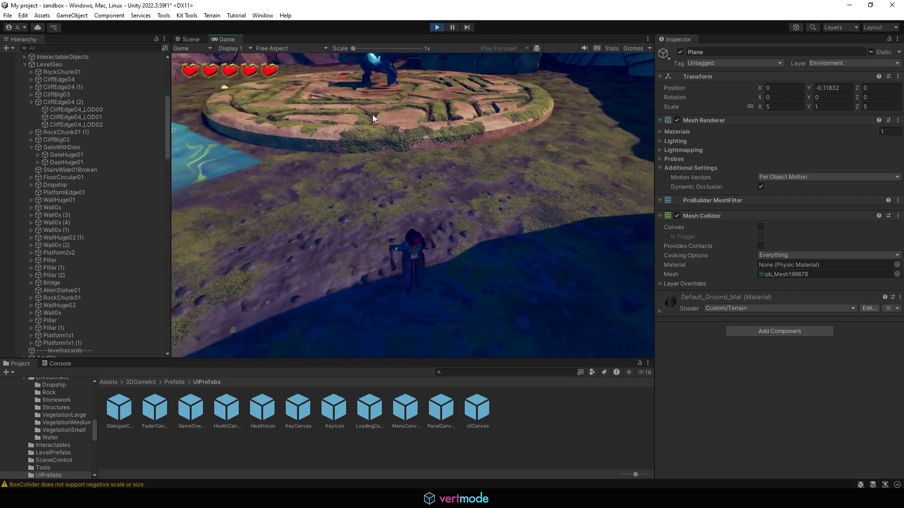
{"action": "key", "text": "w"}
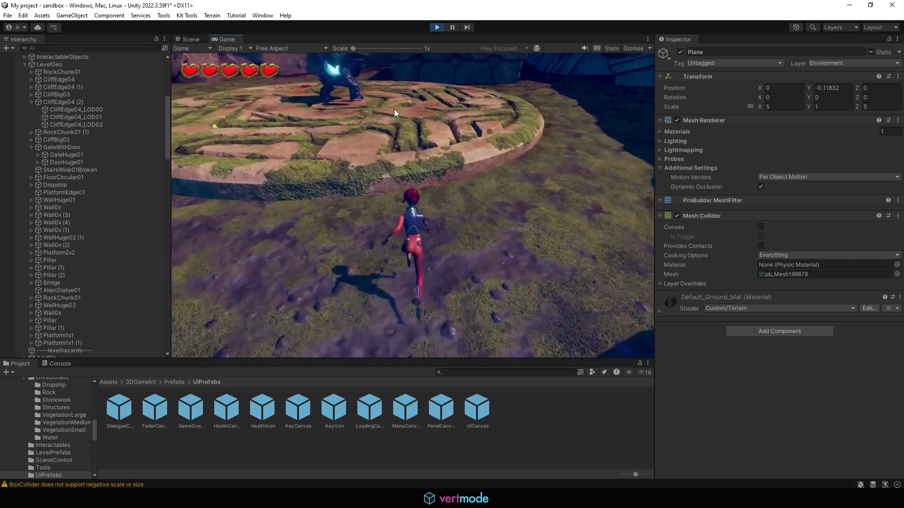
{"action": "key", "text": "d"}
{"action": "key", "text": "w"}
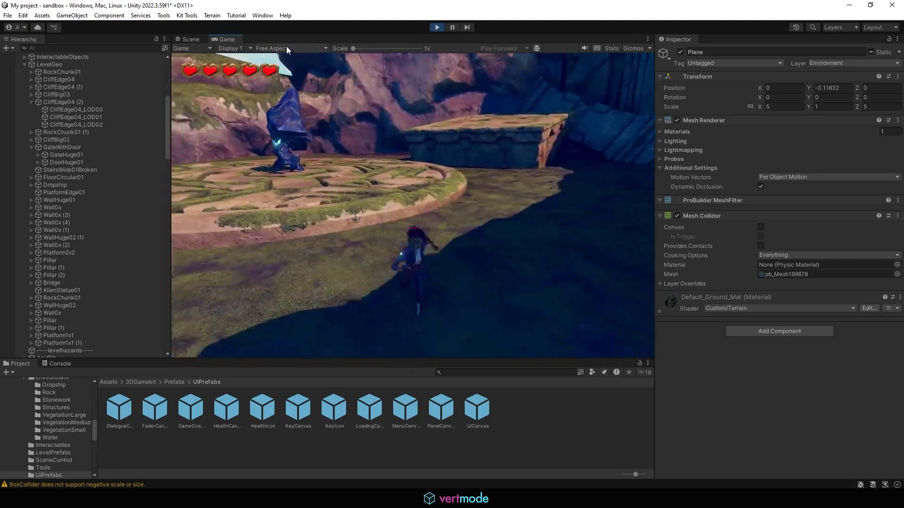
{"action": "key", "text": "a"}
{"action": "key", "text": "s"}
{"action": "key", "text": "d"}
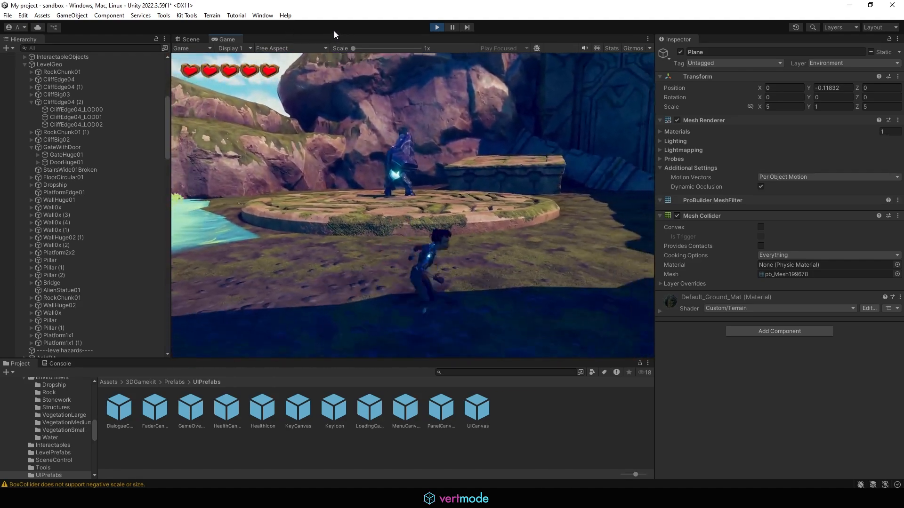
{"action": "key", "text": "w"}
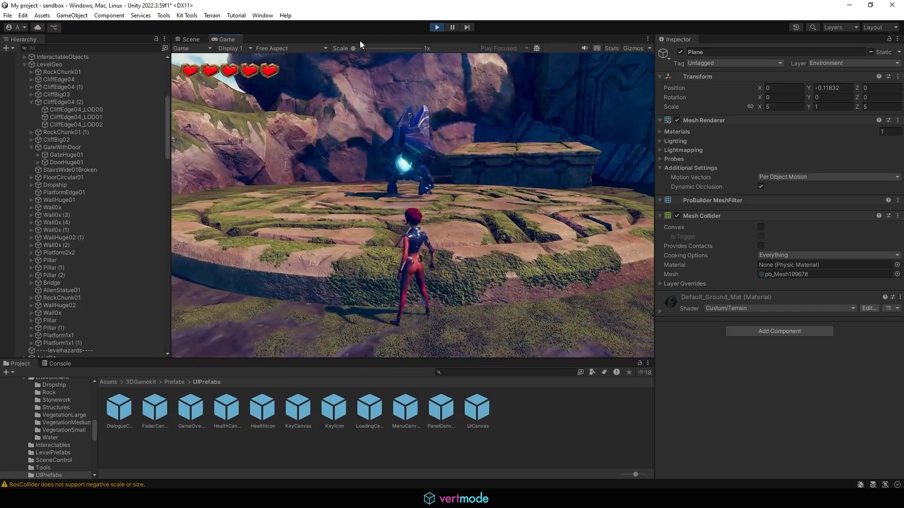
{"action": "key", "text": "w"}
{"action": "key", "text": "s"}
{"action": "left_click", "coordinate": [436, 27]}
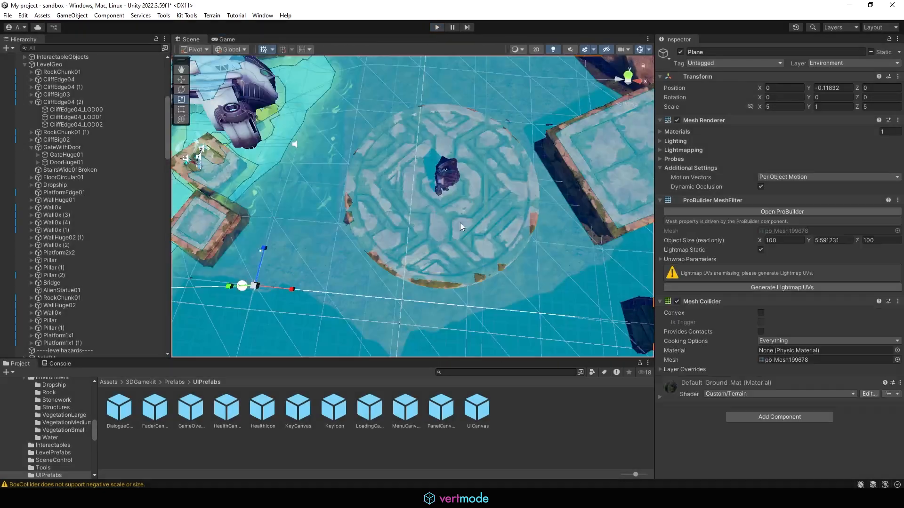
Step: Remove the DeactivateCanvasWithDelay event from the On Enter list of InfoZone01 (1)
{"action": "scroll", "coordinate": [94, 320], "scroll_direction": "down", "scroll_amount": 3}
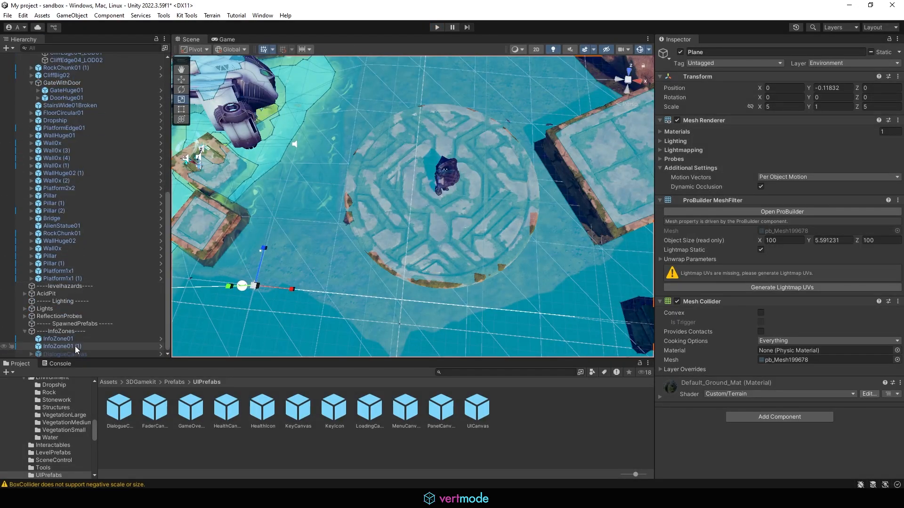
{"action": "left_click", "coordinate": [75, 346]}
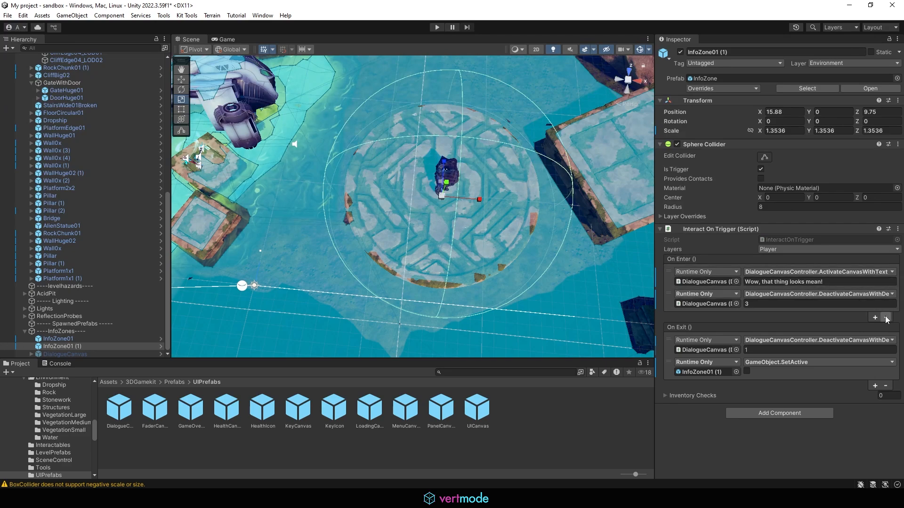
{"action": "left_click", "coordinate": [885, 318]}
Step: Playtest both info zones by running and jumping Ellen over the platforms and on to the circular floor
{"action": "left_click", "coordinate": [434, 29]}
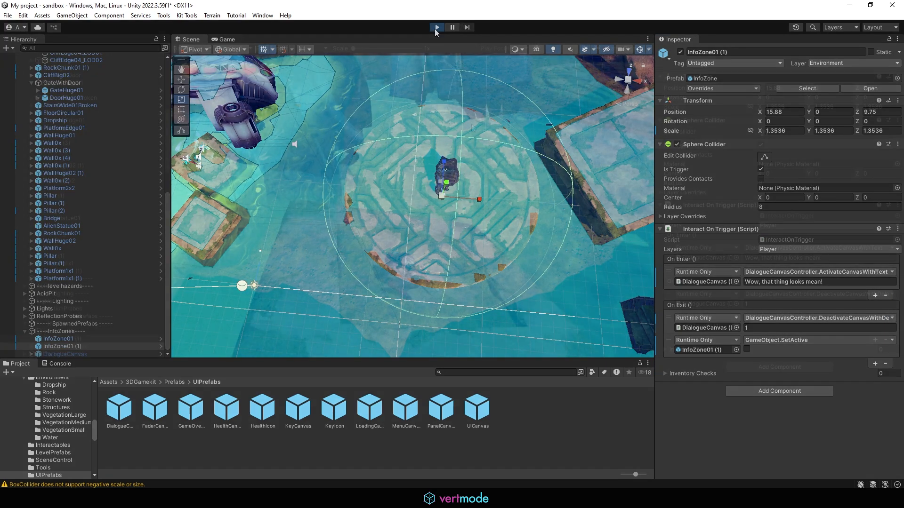
{"action": "key", "text": "w"}
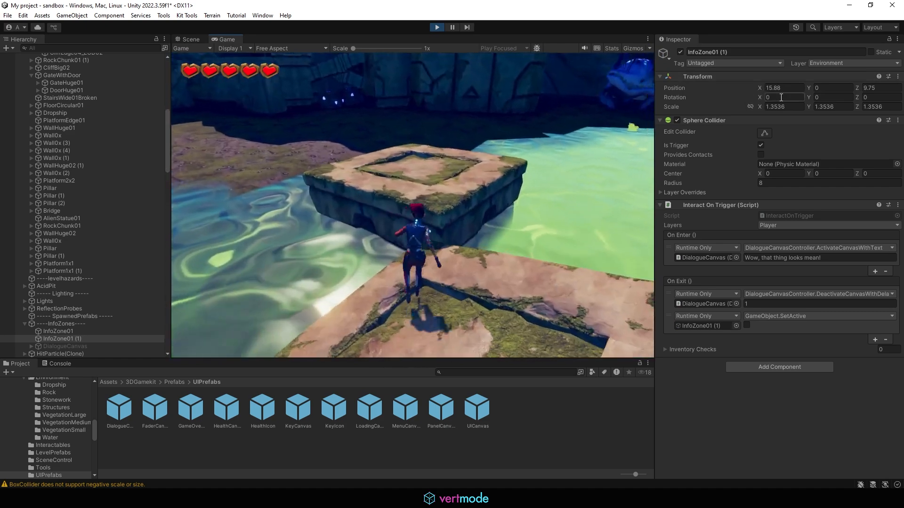
{"action": "key", "text": "w"}
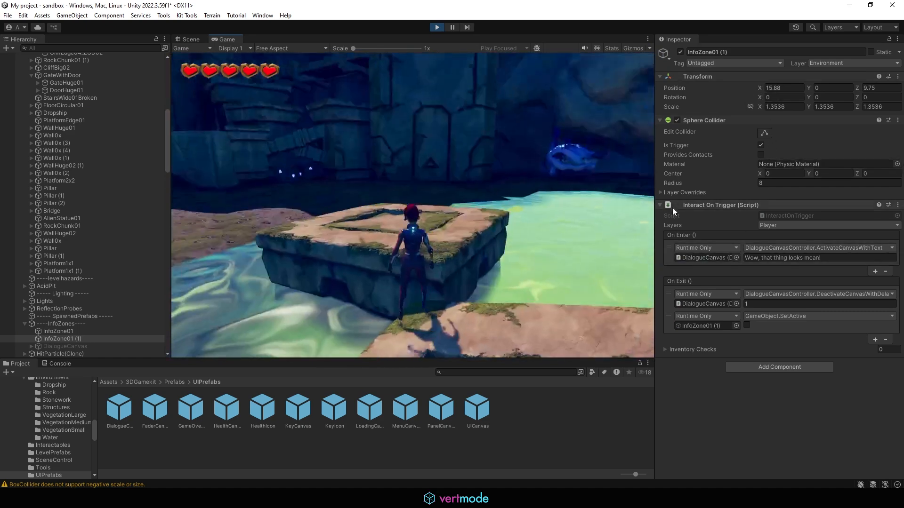
{"action": "key", "text": "space"}
{"action": "key", "text": "space"}
{"action": "key", "text": "w"}
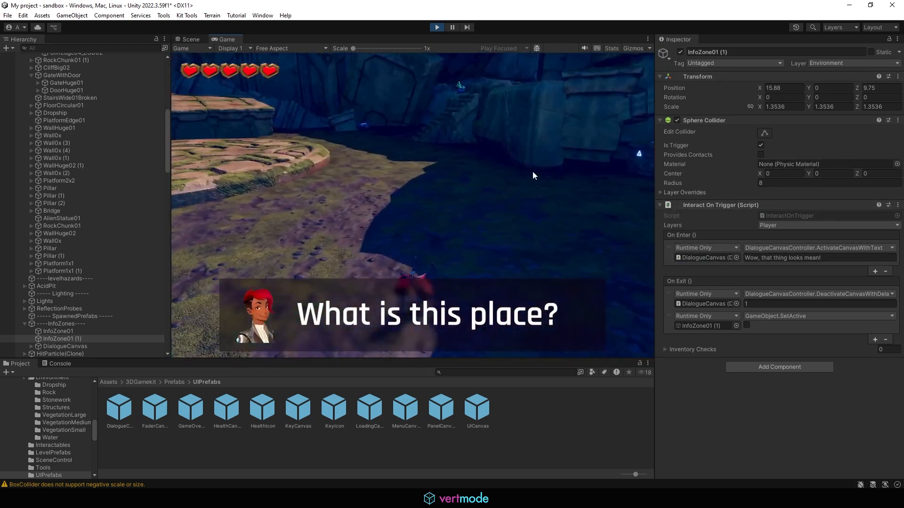
{"action": "key", "text": "w"}
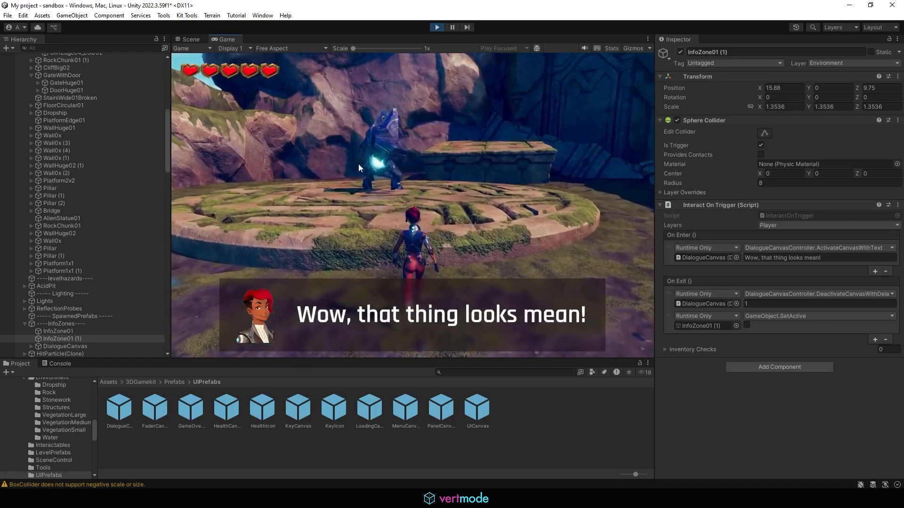
Step: Run Ellen up to the enemy on the circular floor, attack it, run away, and quit the game
{"action": "key", "text": "w"}
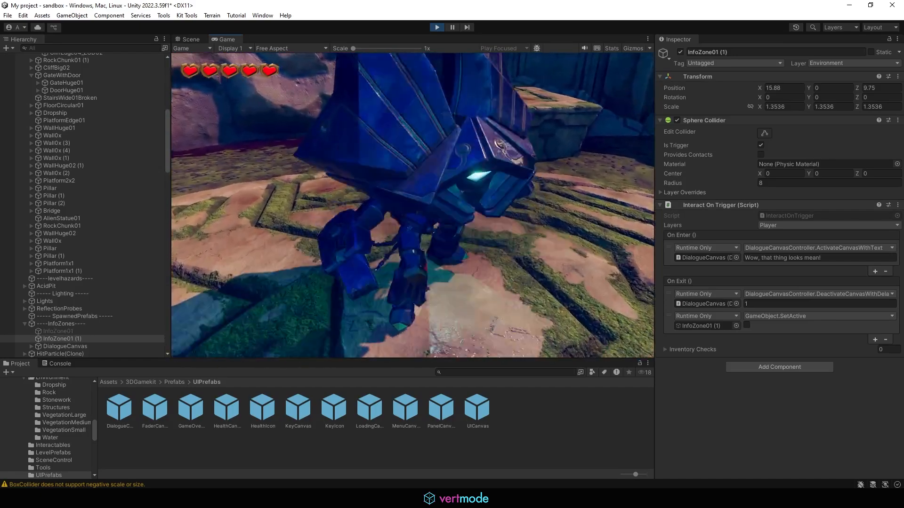
{"action": "left_click", "coordinate": [413, 205]}
{"action": "left_click", "coordinate": [412, 205]}
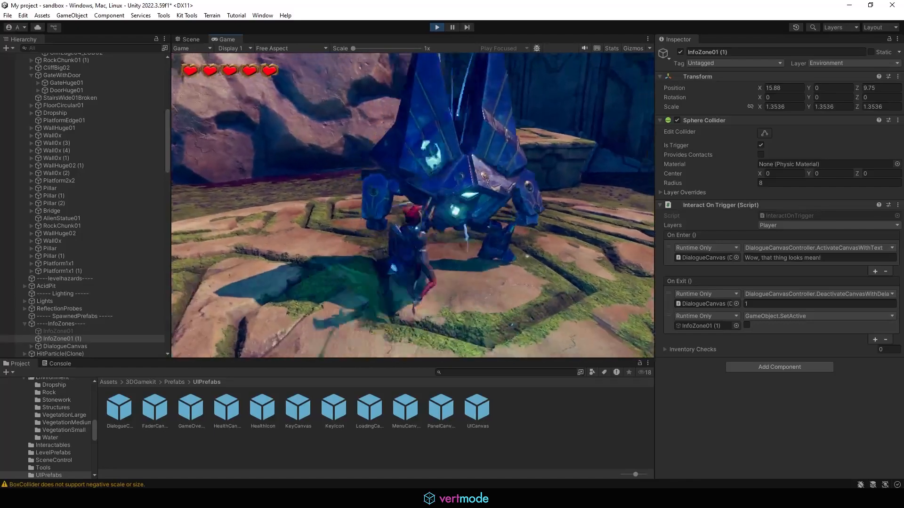
{"action": "key", "text": "d"}
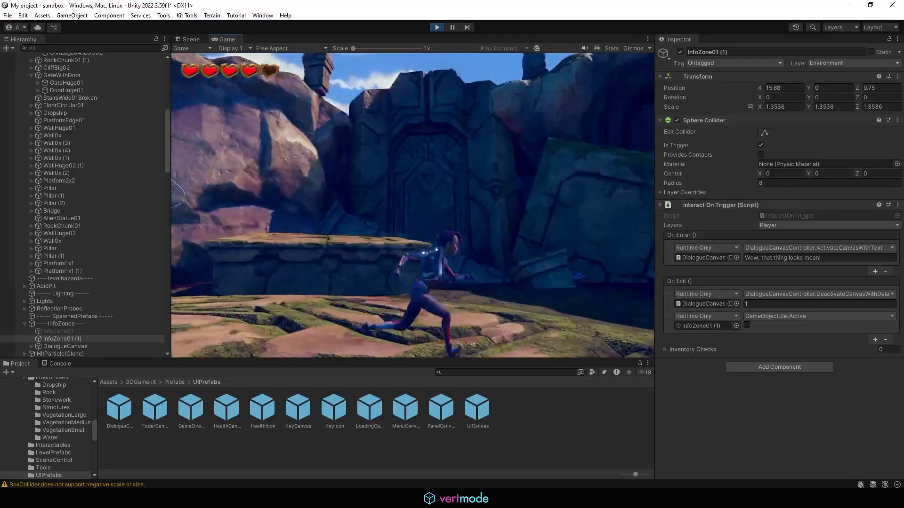
{"action": "key", "text": "Escape"}
{"action": "left_click", "coordinate": [319, 259]}
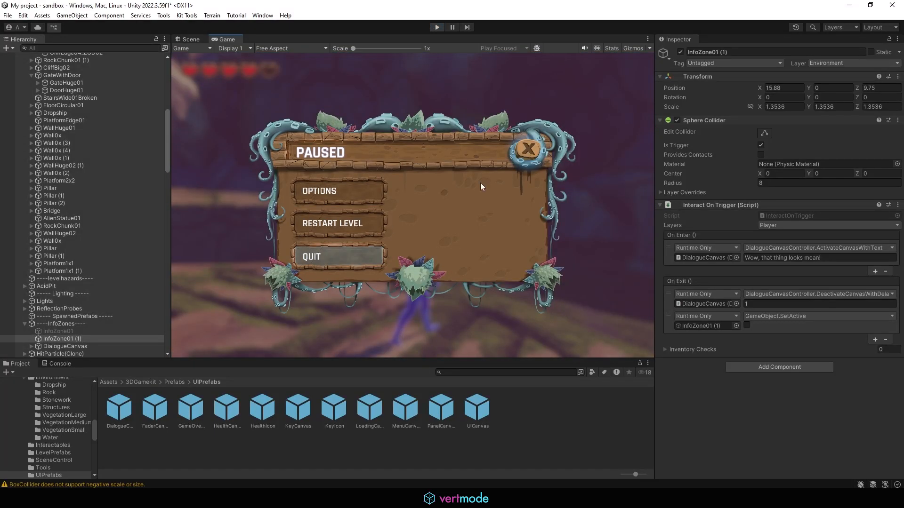
Step: Duplicate InfoZone01 and move the copy beside the stone blocks beyond the circular floor, at about 4.96, 0, -12.72
{"action": "left_click_drag", "start_coordinate": [293, 192], "coordinate": [295, 203], "text": "alt"}
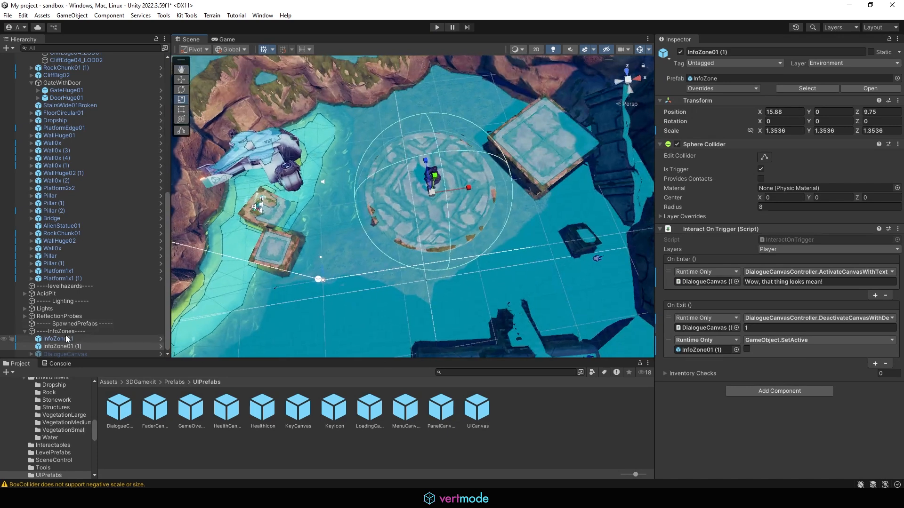
{"action": "left_click", "coordinate": [66, 339]}
{"action": "scroll", "coordinate": [447, 252], "scroll_direction": "down", "scroll_amount": 4}
{"action": "left_click_drag", "start_coordinate": [360, 236], "coordinate": [402, 258], "text": "alt"}
{"action": "key", "text": "w"}
{"action": "middle_click_drag", "start_coordinate": [403, 259], "coordinate": [405, 168]}
{"action": "key", "text": "ctrl+d"}
{"action": "left_click_drag", "start_coordinate": [347, 153], "coordinate": [509, 148]}
{"action": "middle_click_drag", "start_coordinate": [509, 149], "coordinate": [447, 216]}
{"action": "left_click_drag", "start_coordinate": [447, 216], "coordinate": [431, 230], "text": "alt"}
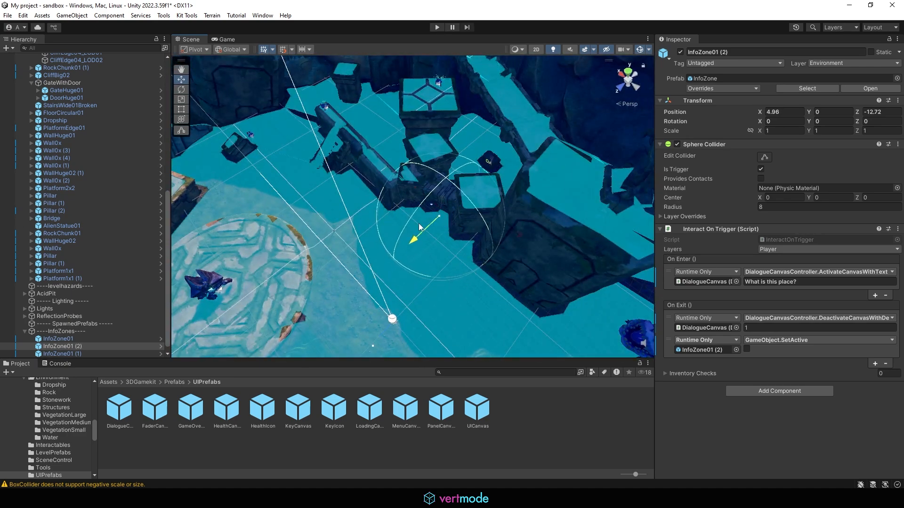
Step: Set the copy's On Enter dialogue to "I bet I could break those boxes. I wonder what is behind them, I think I see something"
{"action": "left_click", "coordinate": [787, 283]}
{"action": "type", "text": "I bet I could"}
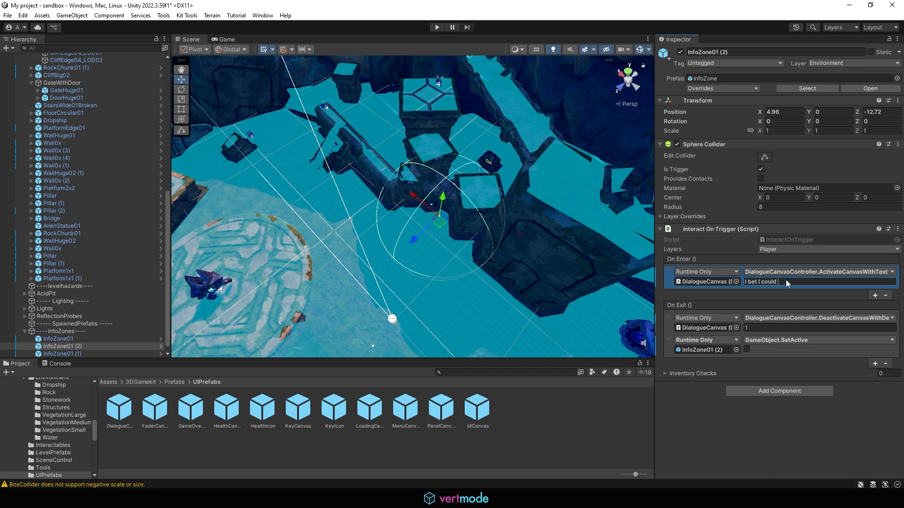
{"action": "type", "text": "boxes. I wonder what is behind them"}
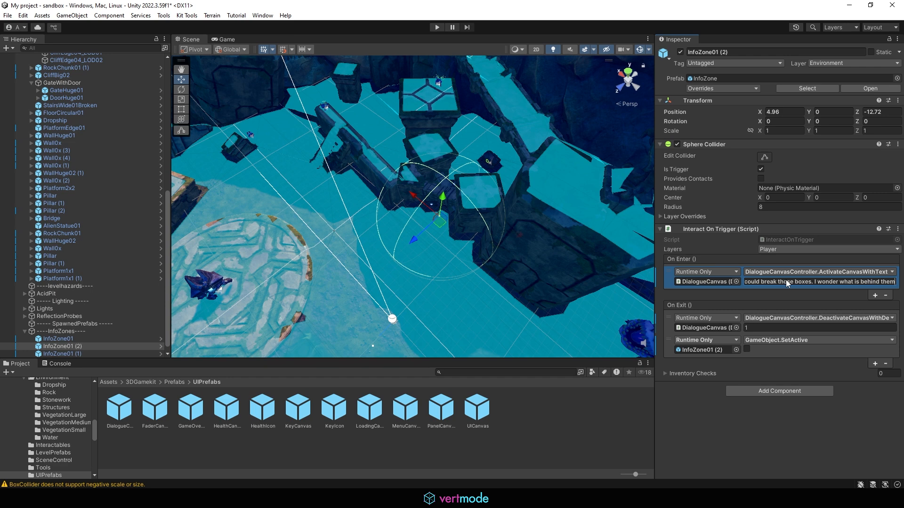
{"action": "type", "text": ", I think I see something"}
Step: Move "I wonder what is behind them, I think I see something" out of the first dialogue text into a second On Enter ActivateCanvasWithText event
{"action": "left_click_drag", "start_coordinate": [763, 286], "coordinate": [898, 286]}
{"action": "key", "text": "ctrl+c"}
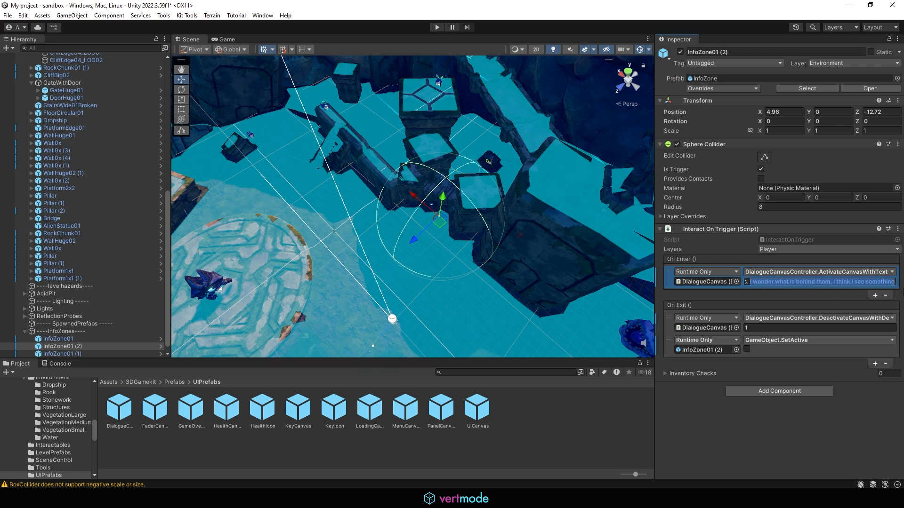
{"action": "right_click", "coordinate": [874, 283]}
{"action": "left_click", "coordinate": [866, 286]}
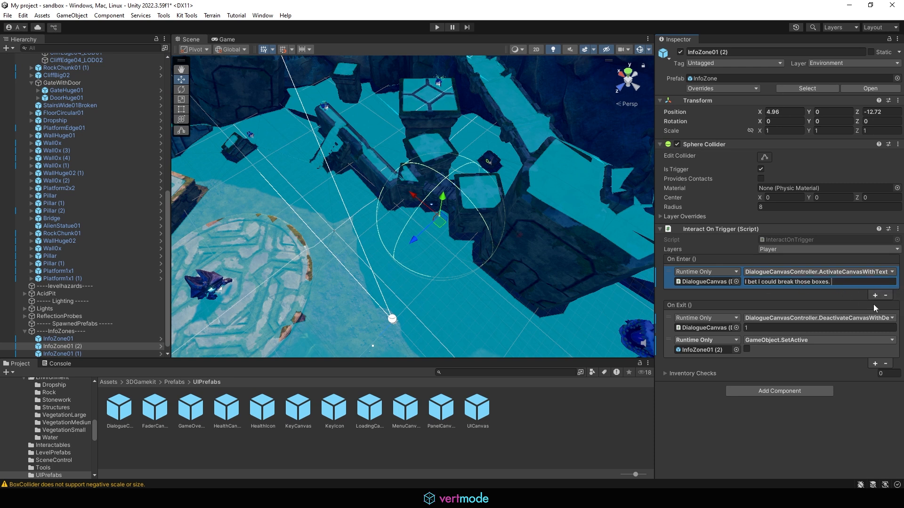
{"action": "left_click", "coordinate": [875, 296]}
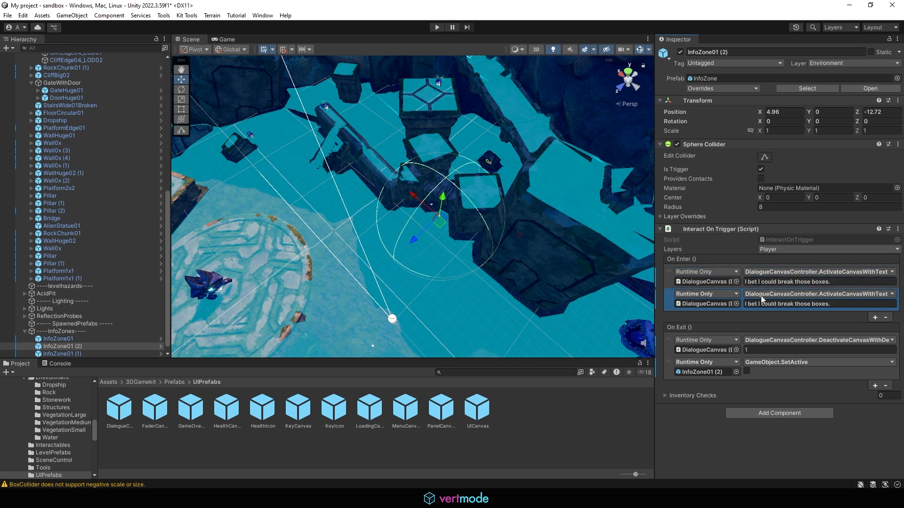
{"action": "left_click", "coordinate": [824, 305]}
{"action": "key", "text": "ctrl+v"}
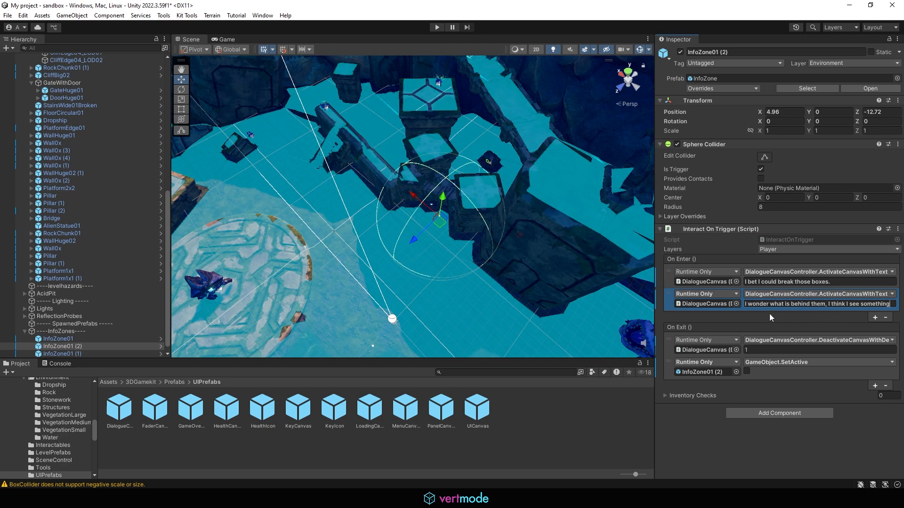
Step: Duplicate InfoZone01 (2) and move the copy behind the stone blocks, at about 5.84, 0, -24.64
{"action": "left_click", "coordinate": [797, 322]}
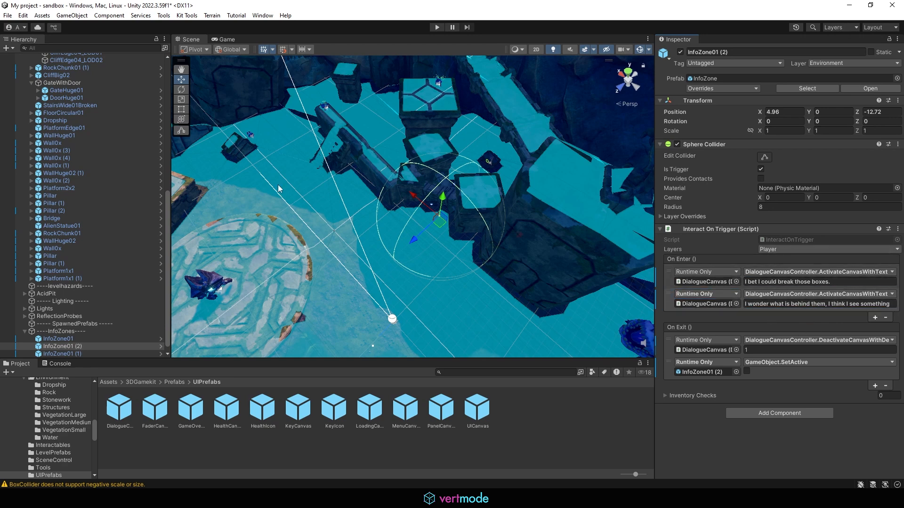
{"action": "left_click_drag", "start_coordinate": [470, 189], "coordinate": [404, 222], "text": "alt"}
{"action": "middle_click_drag", "start_coordinate": [458, 212], "coordinate": [438, 203]}
{"action": "left_click_drag", "start_coordinate": [372, 235], "coordinate": [611, 205], "text": "alt"}
{"action": "key", "text": "ctrl+d"}
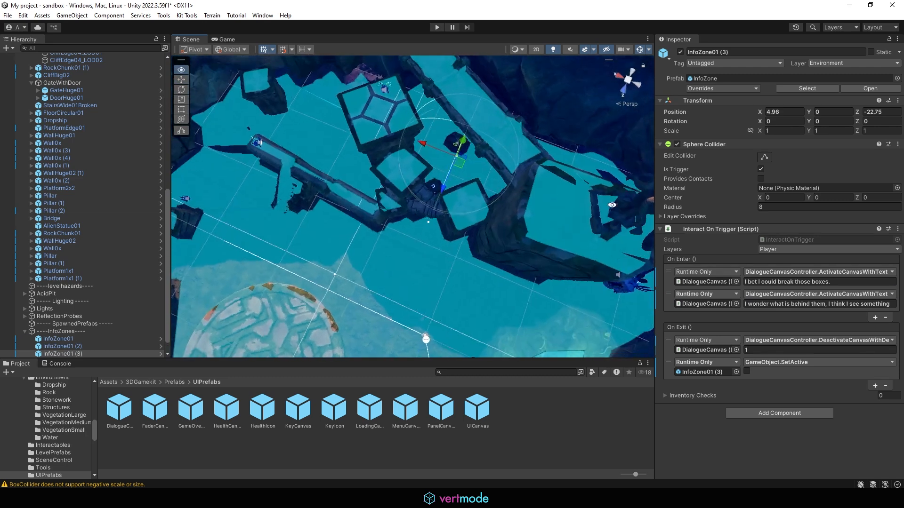
{"action": "left_click_drag", "start_coordinate": [447, 187], "coordinate": [445, 175]}
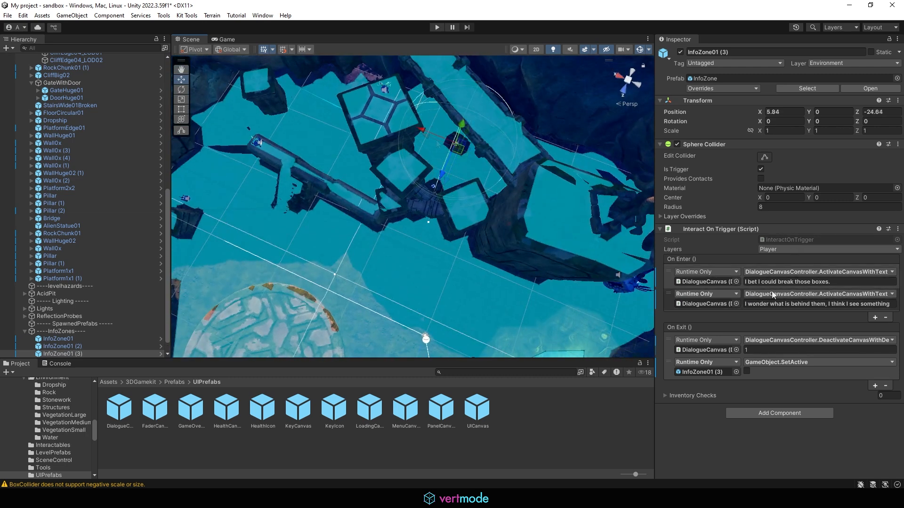
Step: Remove the copy's second On Enter event and set the remaining dialogue text to "I wonder if that can heal me?"
{"action": "left_click", "coordinate": [882, 318]}
{"action": "left_click", "coordinate": [805, 282]}
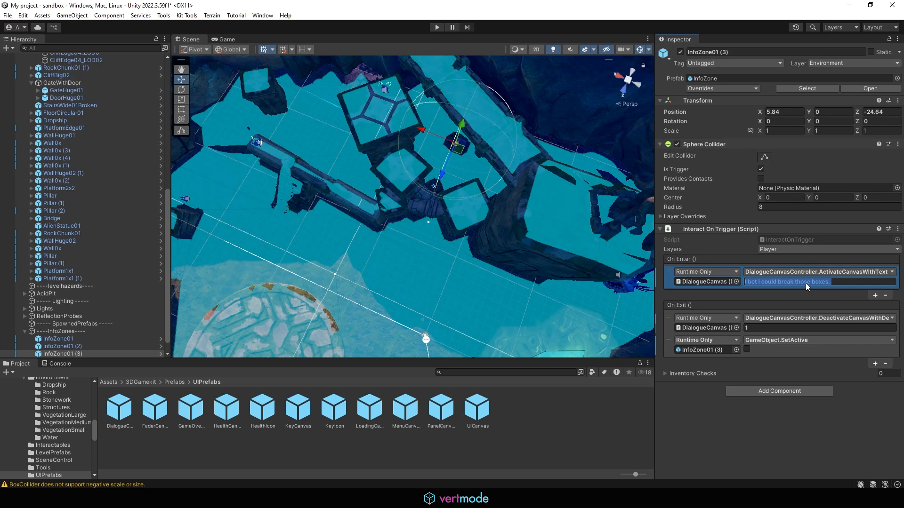
{"action": "type", "text": "I wonder if that can heal me?"}
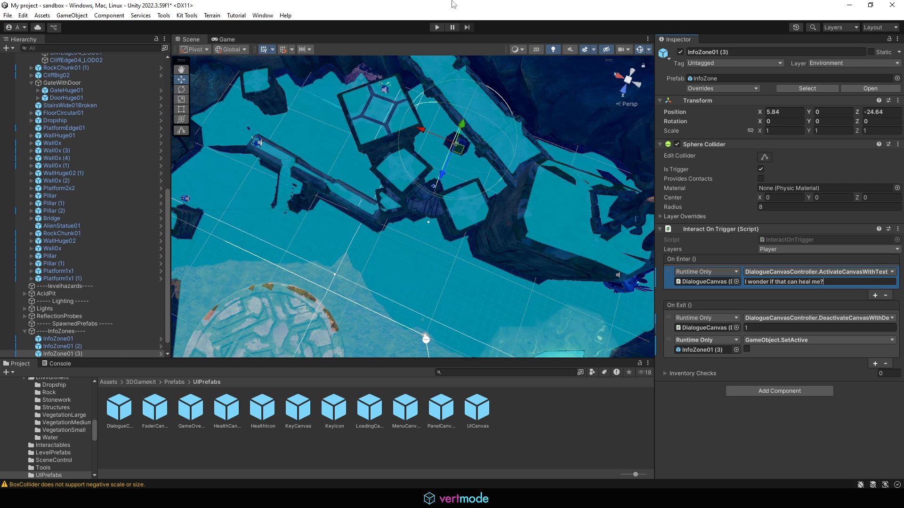
Step: Playtest the dialogue zones by running Ellen over the platforms, past the enemy and up to the glowing boxes, stepping out and back, and stop the game
{"action": "left_click", "coordinate": [433, 30]}
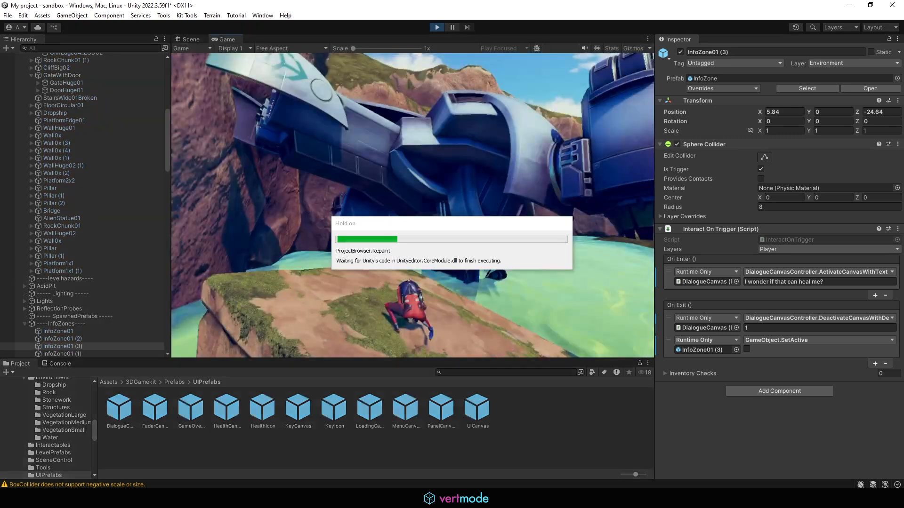
{"action": "key", "text": "w"}
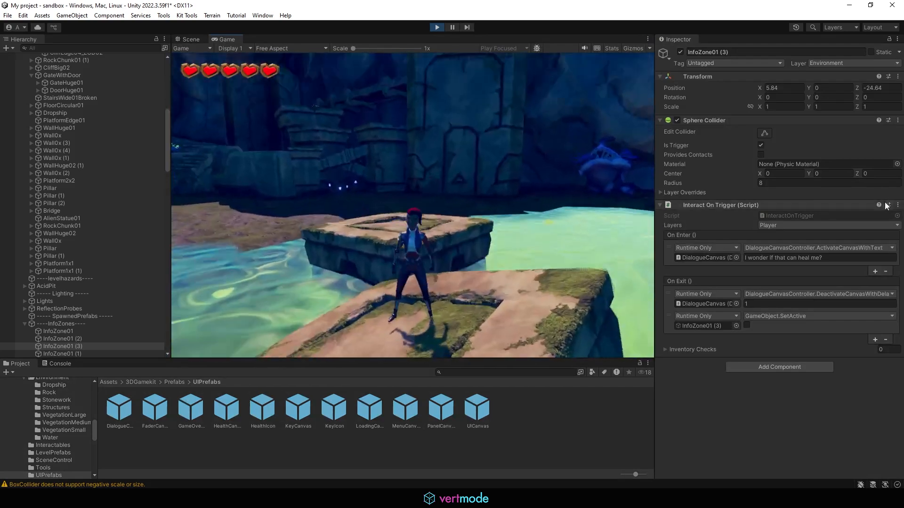
{"action": "key", "text": "space"}
{"action": "key", "text": "w"}
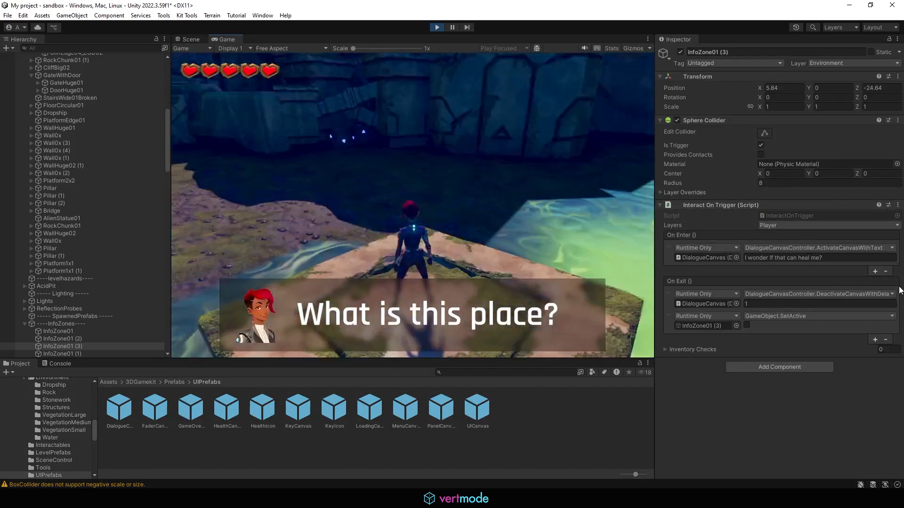
{"action": "key", "text": "space"}
{"action": "key", "text": "w"}
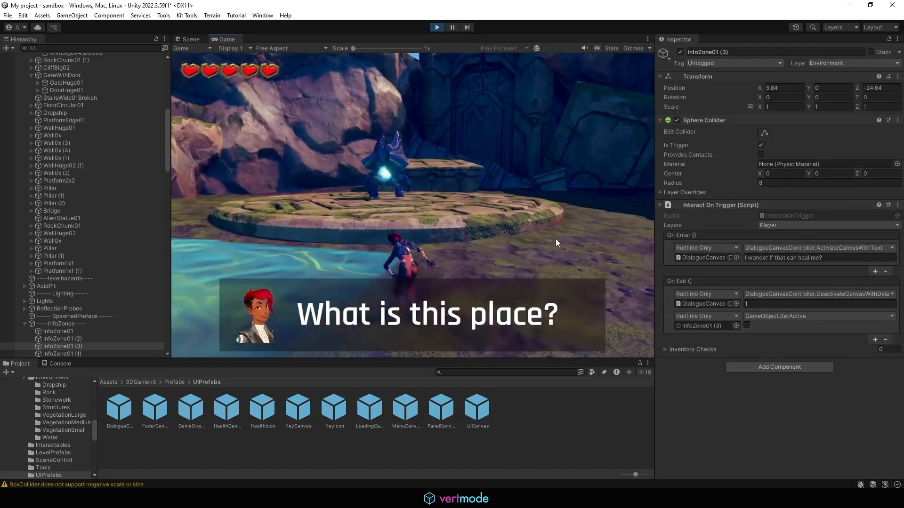
{"action": "key", "text": "w"}
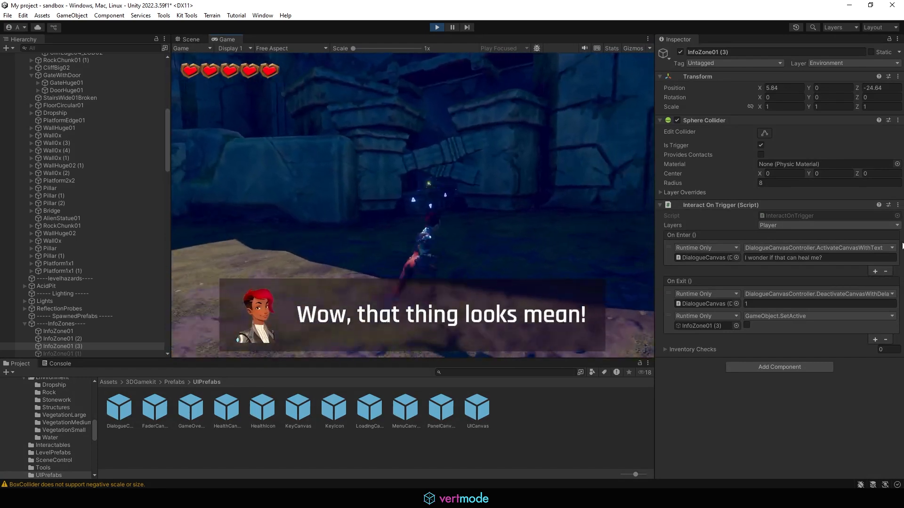
{"action": "key", "text": "w"}
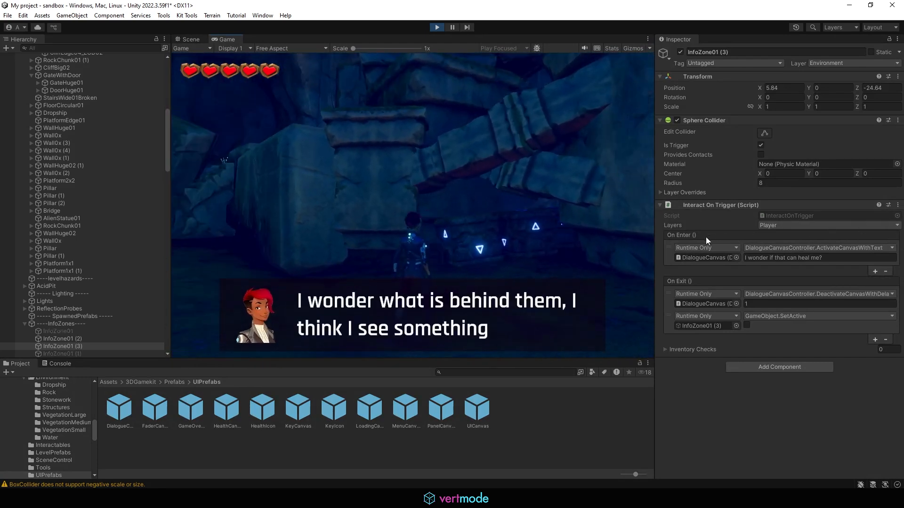
{"action": "key", "text": "s"}
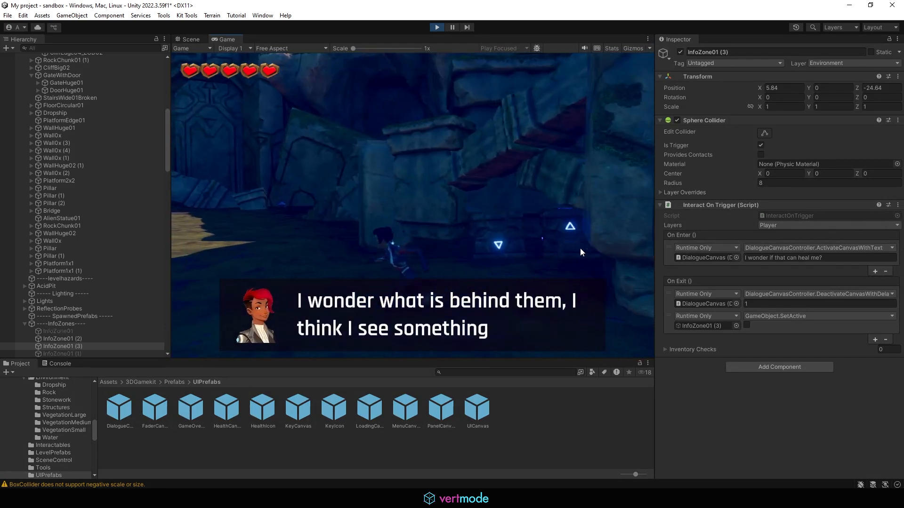
{"action": "key", "text": "w"}
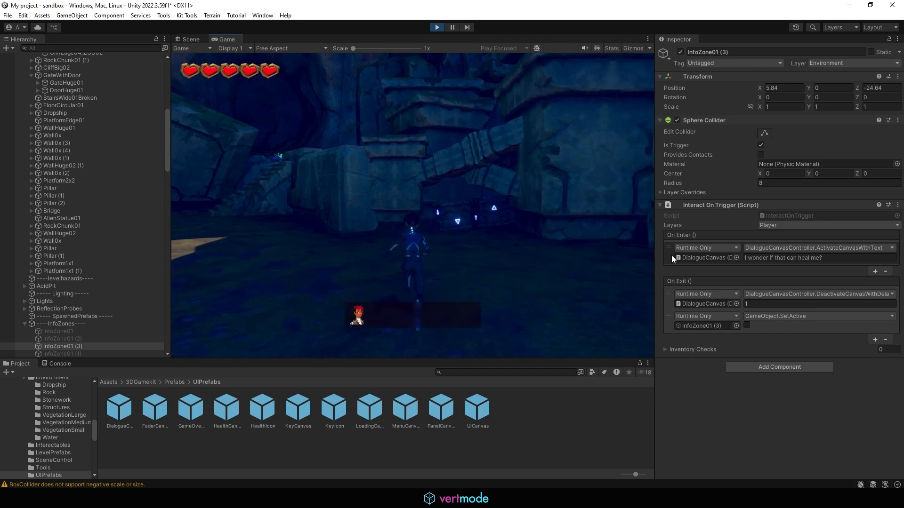
{"action": "key", "text": "w"}
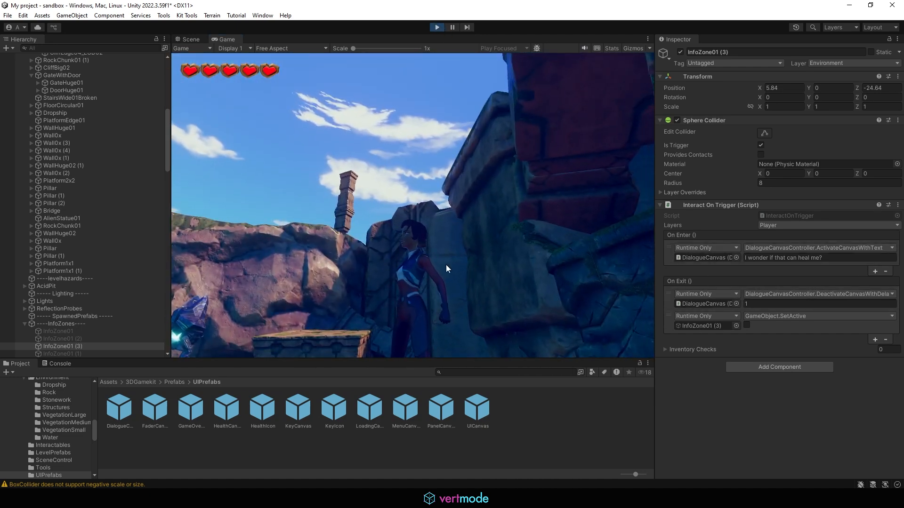
{"action": "left_click", "coordinate": [437, 27]}
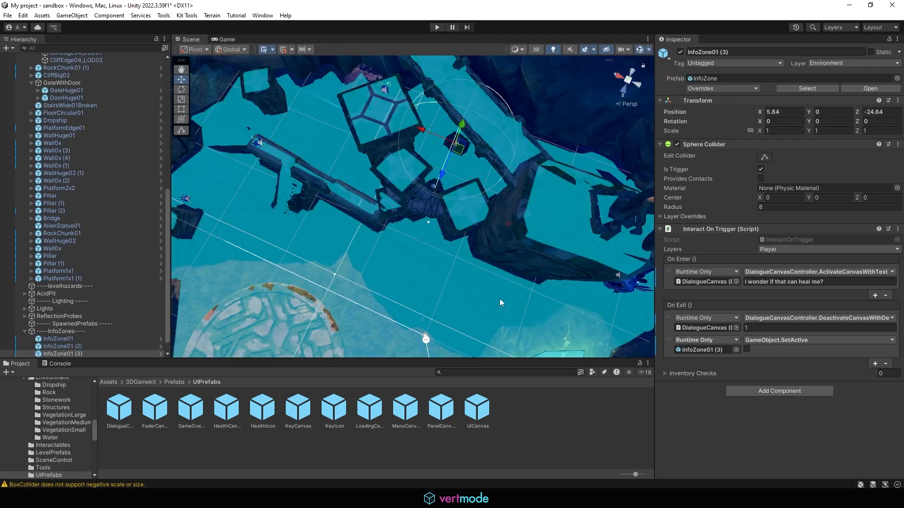
Step: Add an On Enter DeactivateCanvasWithDelay event with value 1 to InfoZone01 (2), placed between its two dialogue events
{"action": "left_click", "coordinate": [456, 231]}
{"action": "left_click", "coordinate": [58, 345]}
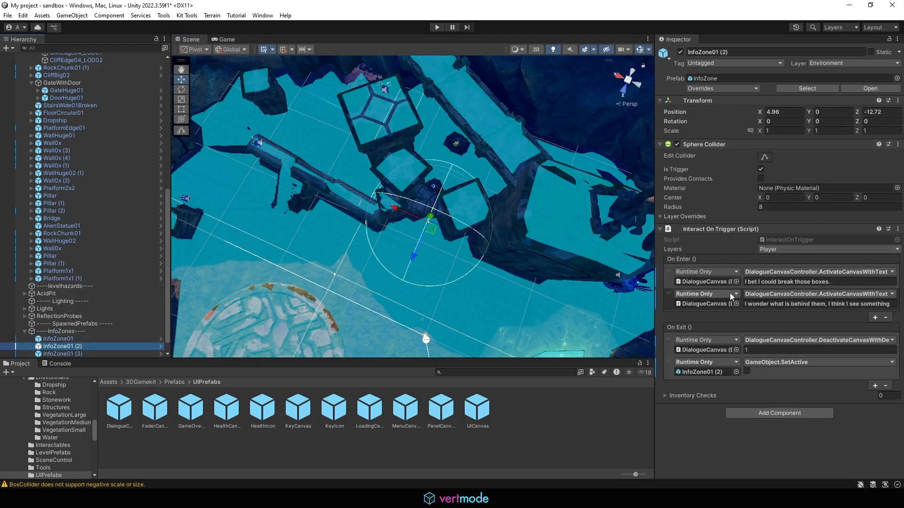
{"action": "left_click", "coordinate": [879, 275]}
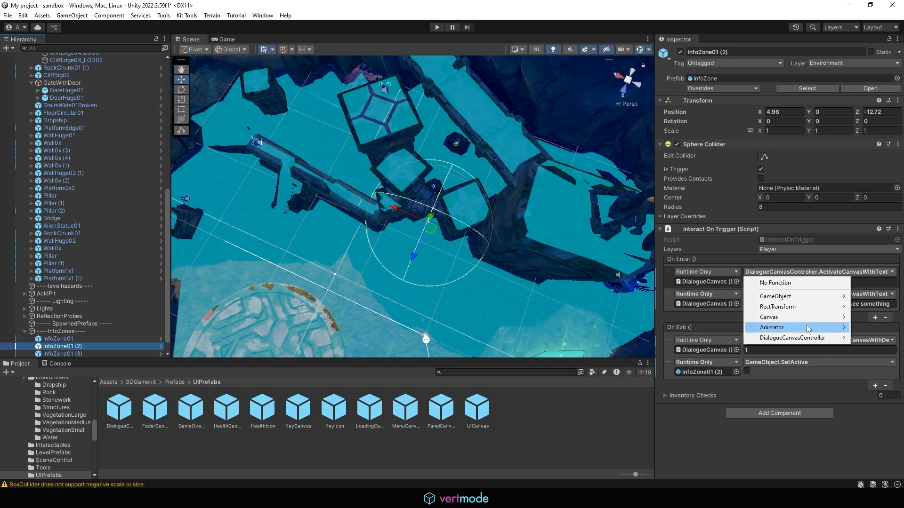
{"action": "mouse_move", "coordinate": [790, 342]}
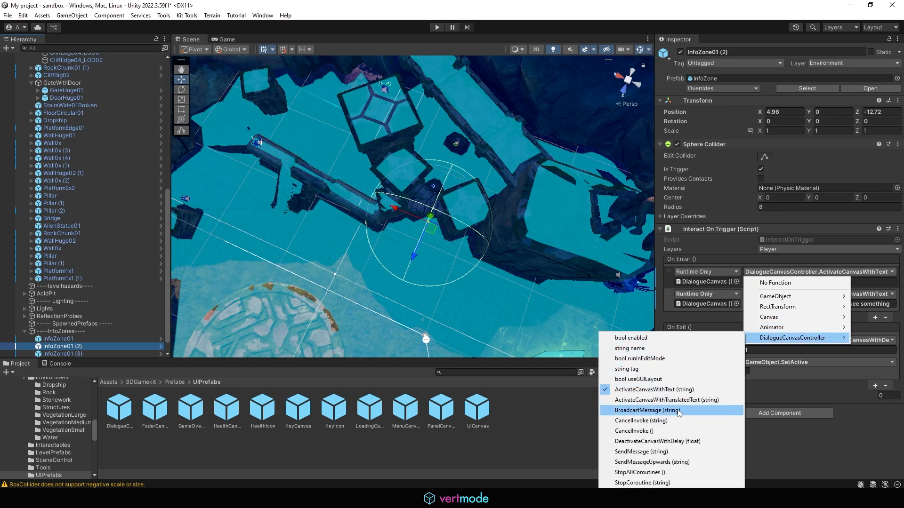
{"action": "left_click", "coordinate": [864, 321]}
{"action": "left_click", "coordinate": [875, 317]}
{"action": "left_click", "coordinate": [781, 315]}
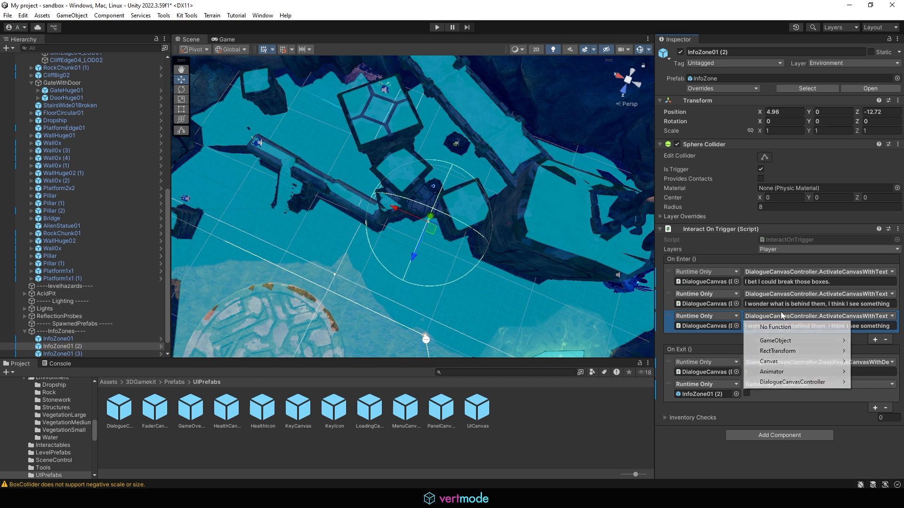
{"action": "mouse_move", "coordinate": [792, 382]}
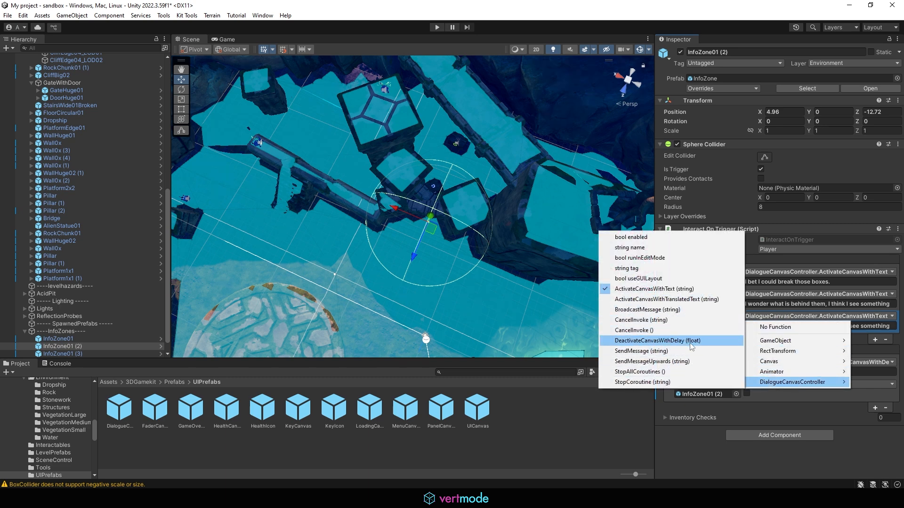
{"action": "left_click", "coordinate": [705, 341]}
{"action": "left_click", "coordinate": [746, 327]}
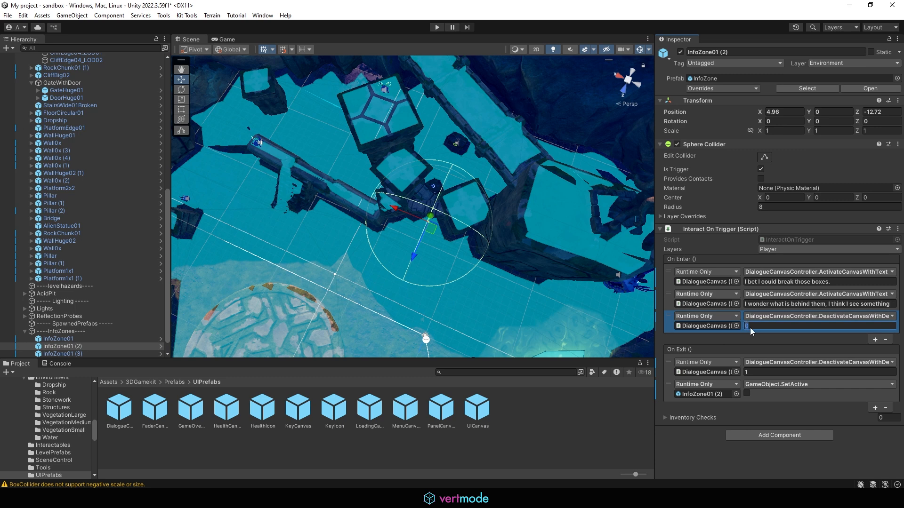
{"action": "type", "text": "1"}
{"action": "left_click_drag", "start_coordinate": [670, 321], "coordinate": [668, 301]}
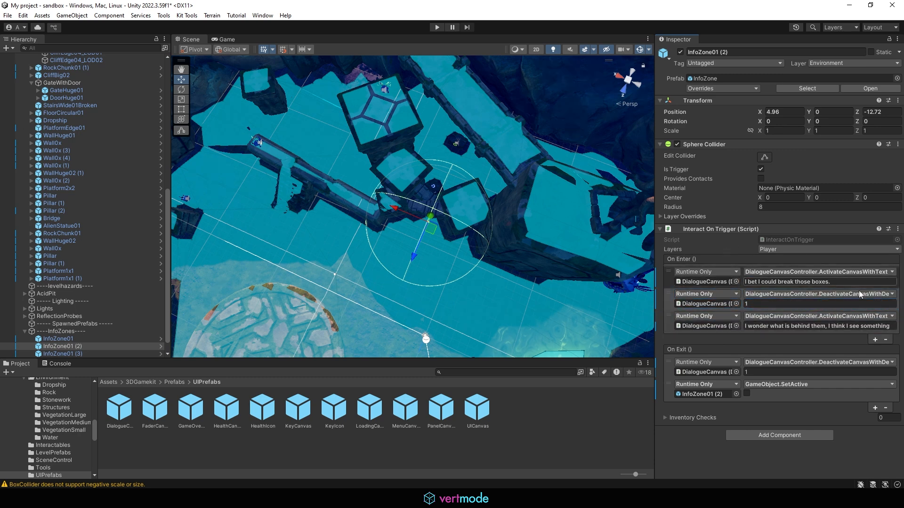
Step: Playtest the two-part dialogue by running Ellen to the glowing boxes and moving around inside the zone, and quit the game
{"action": "left_click", "coordinate": [439, 27]}
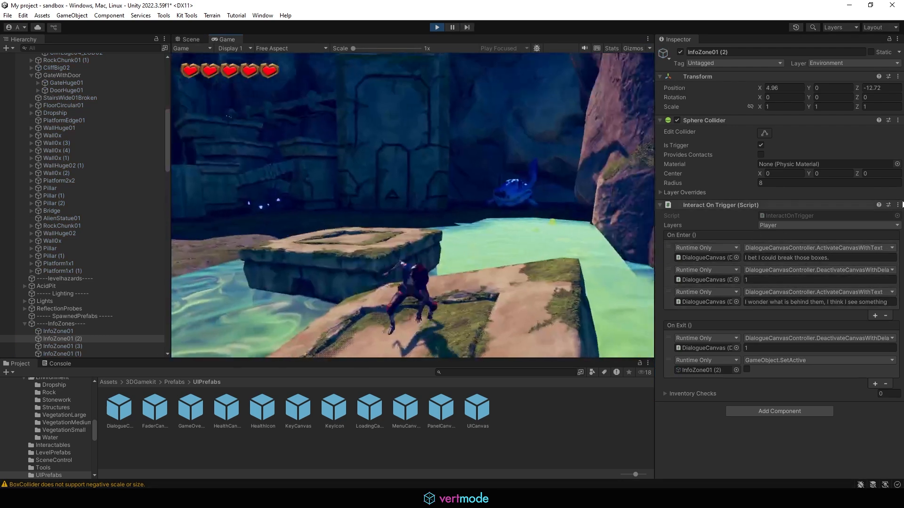
{"action": "key", "text": "w"}
{"action": "key", "text": "space"}
{"action": "key", "text": "space"}
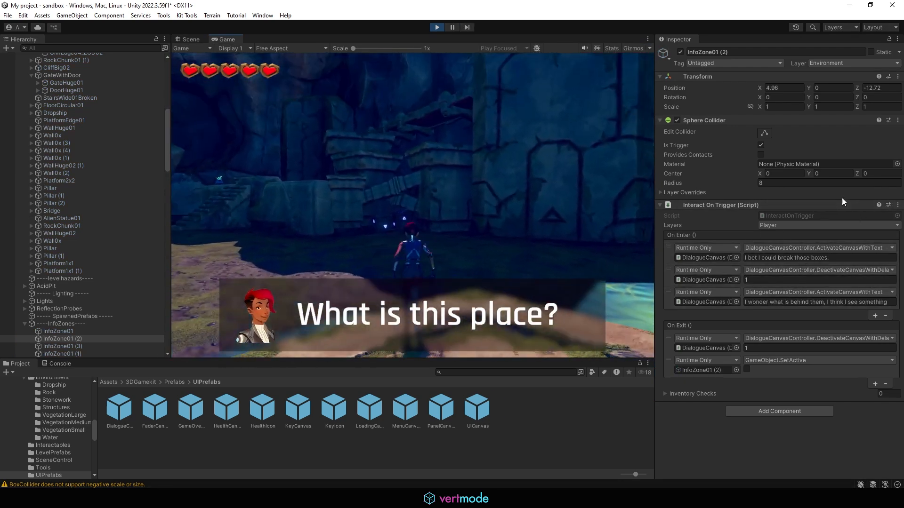
{"action": "key", "text": "w"}
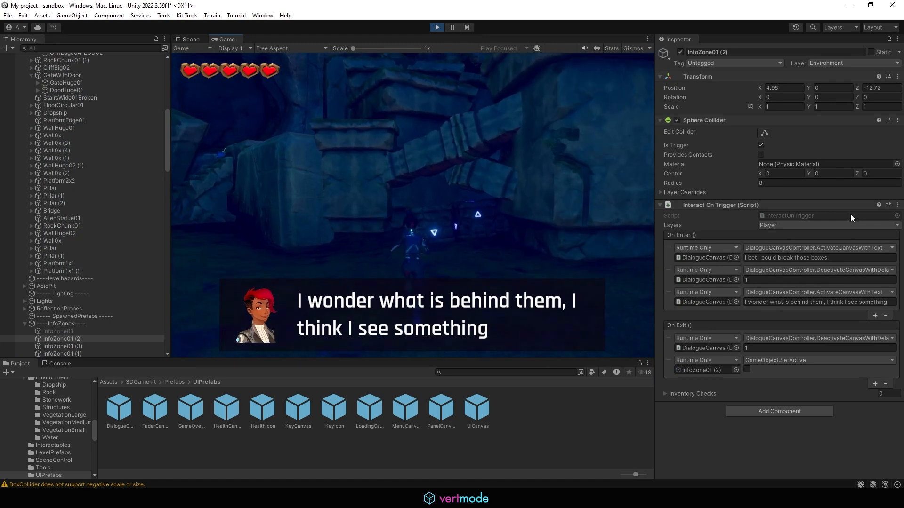
{"action": "key", "text": "w"}
{"action": "key", "text": "s"}
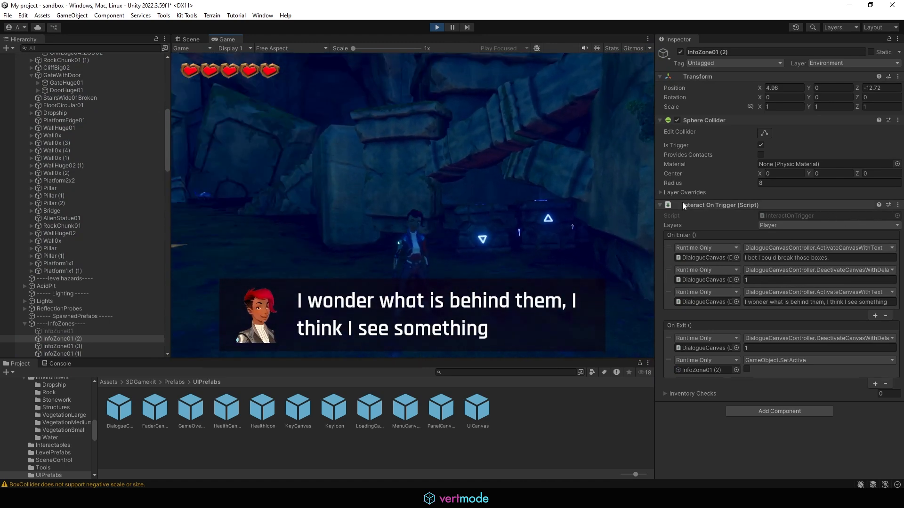
{"action": "key", "text": "w"}
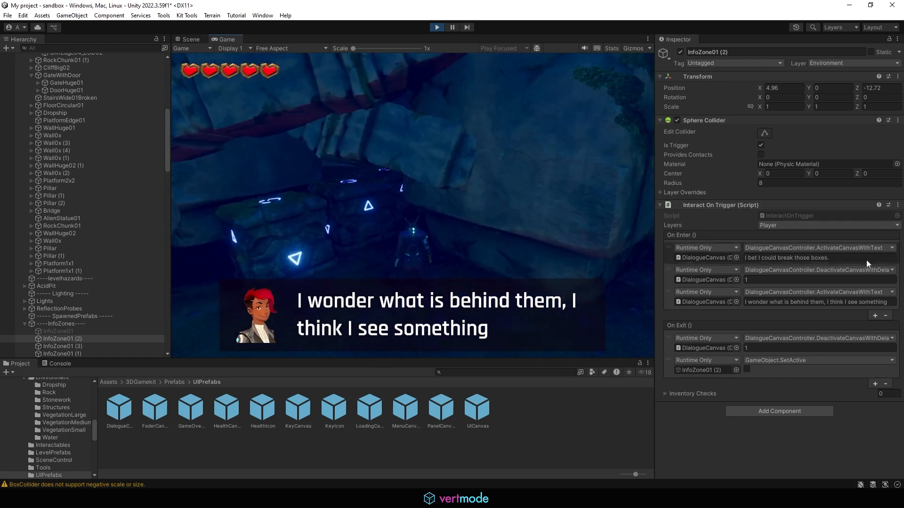
{"action": "key", "text": "Escape"}
{"action": "left_click", "coordinate": [329, 256]}
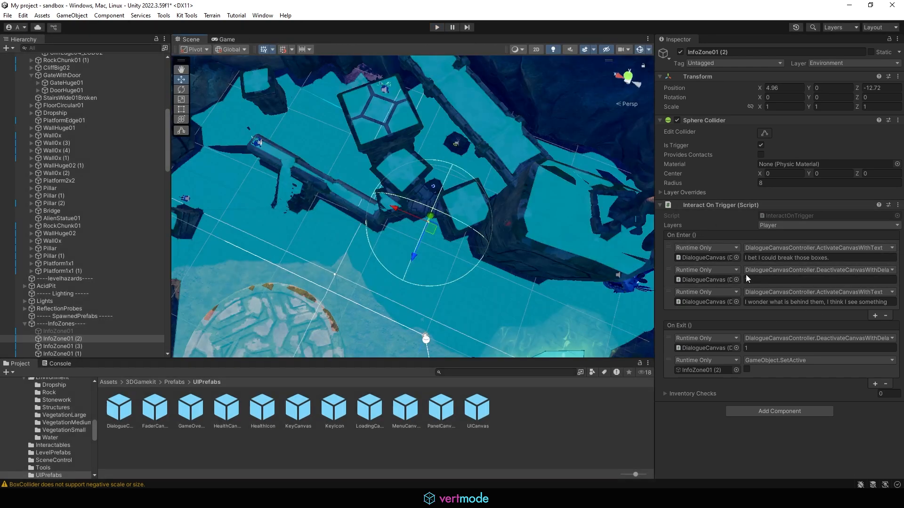
Step: Reduce InfoZone01 (2)'s On Enter to one event reading "I bet I could break those boxes. I wonder what is behind them, I think I see something"
{"action": "left_click", "coordinate": [748, 280]}
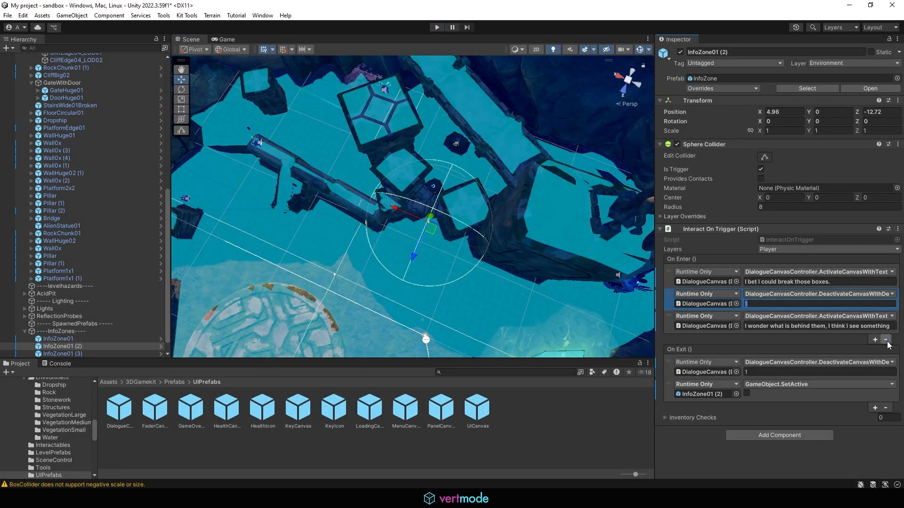
{"action": "left_click", "coordinate": [886, 340]}
{"action": "left_click", "coordinate": [768, 304]}
{"action": "key", "text": "ctrl+c"}
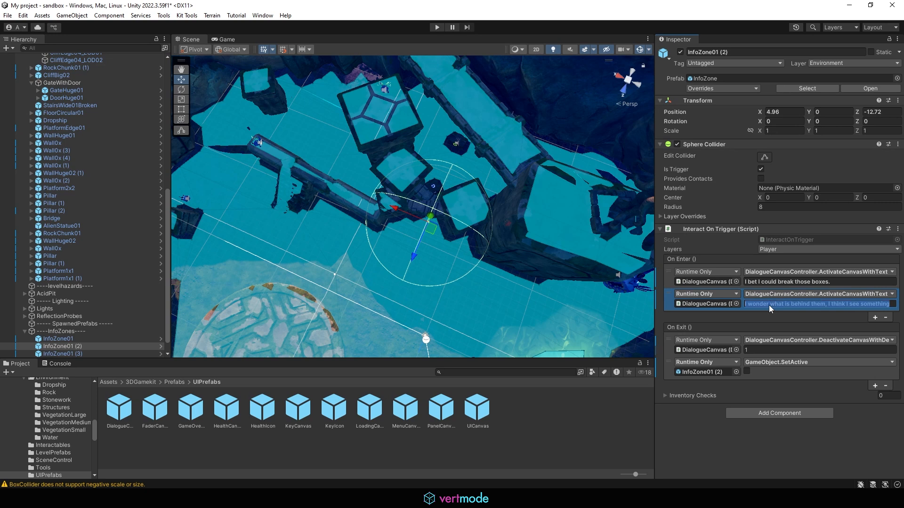
{"action": "left_click", "coordinate": [851, 280]}
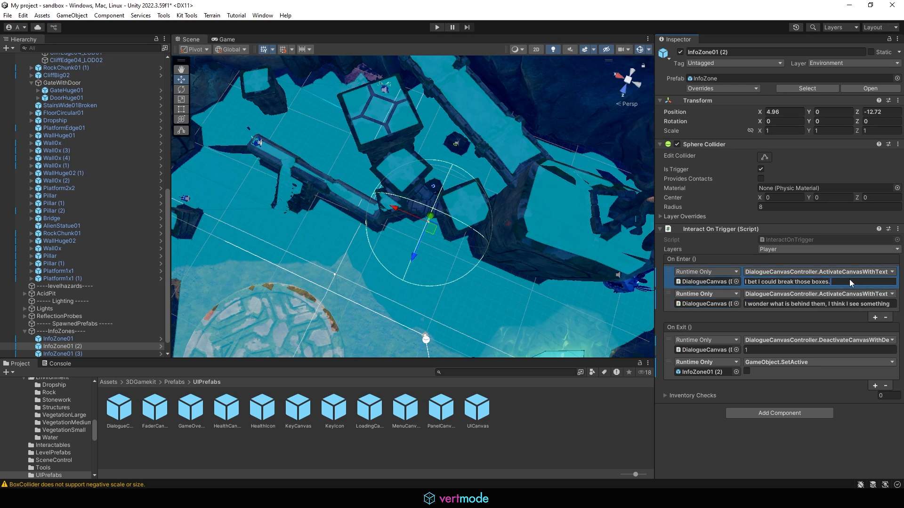
{"action": "key", "text": "ctrl+v"}
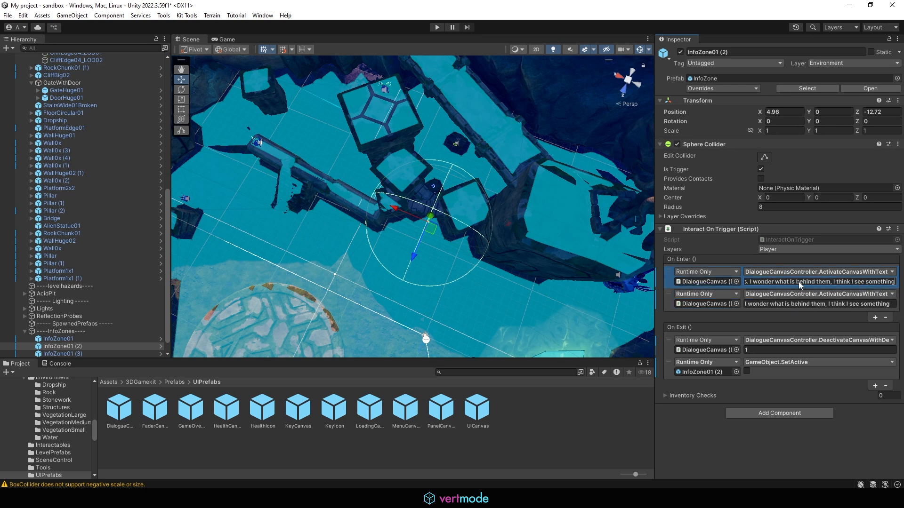
{"action": "left_click", "coordinate": [876, 309]}
{"action": "left_click", "coordinate": [885, 318]}
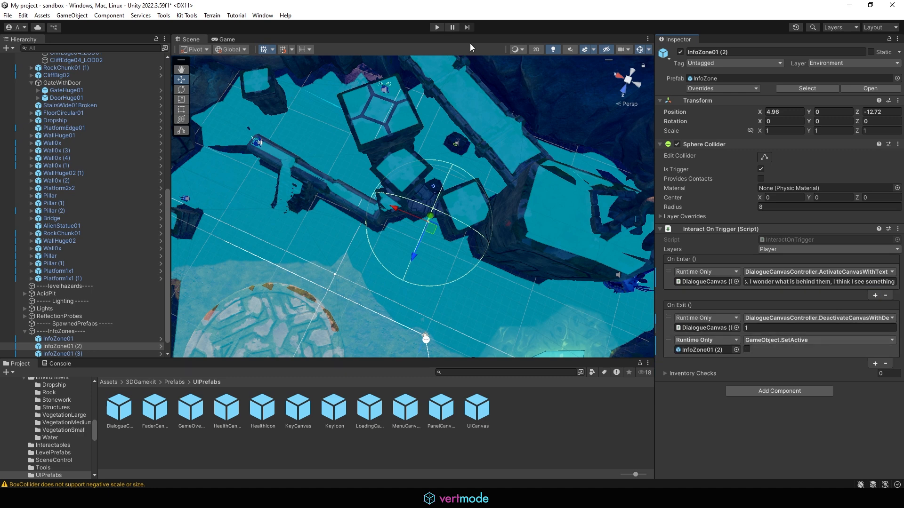
Step: Start a playtest of the single-line dialogue by jumping Ellen across the platforms and running her up to the glowing boxes
{"action": "left_click", "coordinate": [437, 27]}
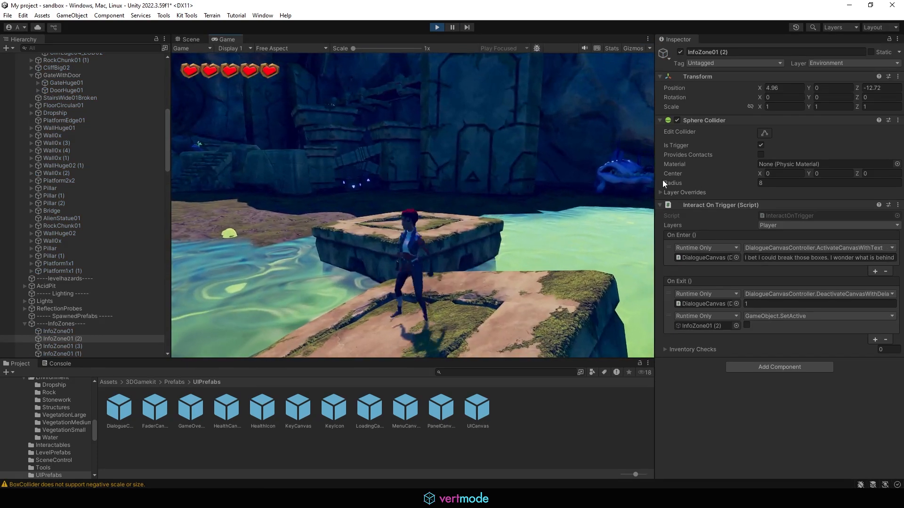
{"action": "key", "text": "w"}
{"action": "key", "text": "space"}
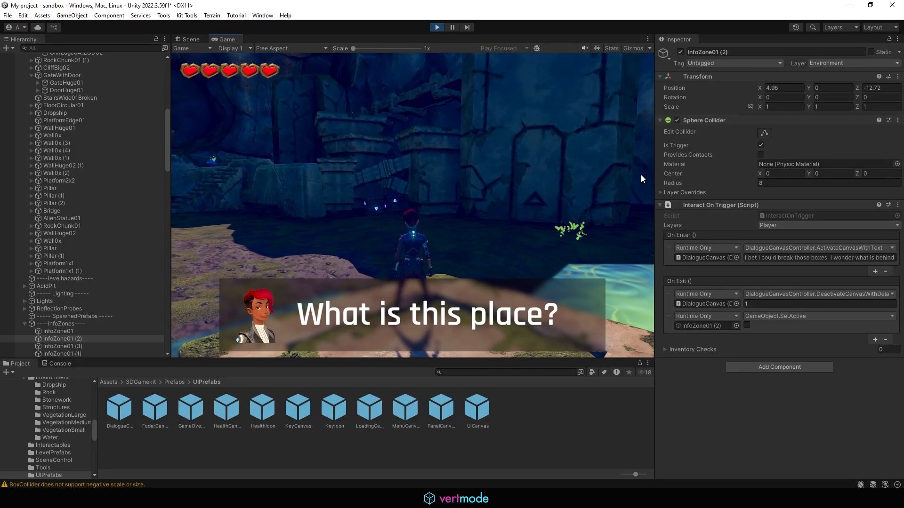
{"action": "key", "text": "w"}
{"action": "key", "text": "w"}
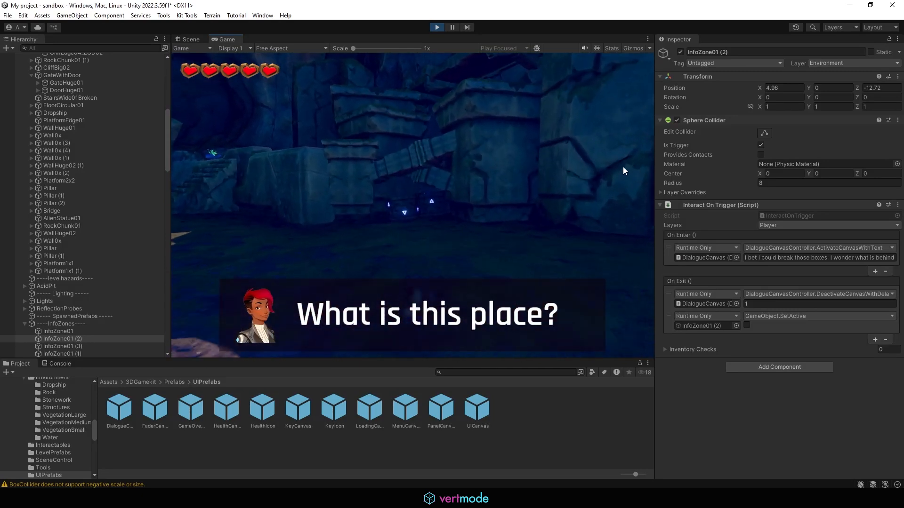
{"action": "key", "text": "w"}
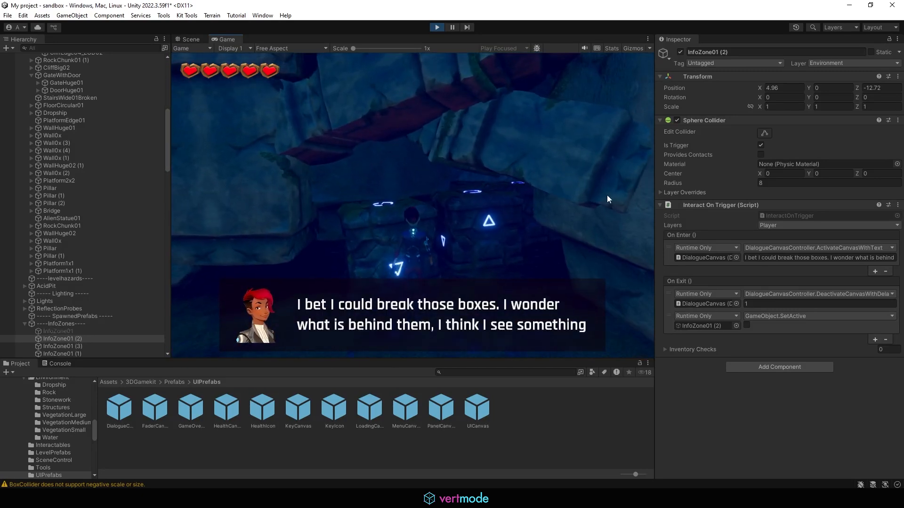
Step: Playtest the remaining zones by taking Ellen past the glowing boxes to the health crate and back outside, and quit the game
{"action": "key", "text": "w"}
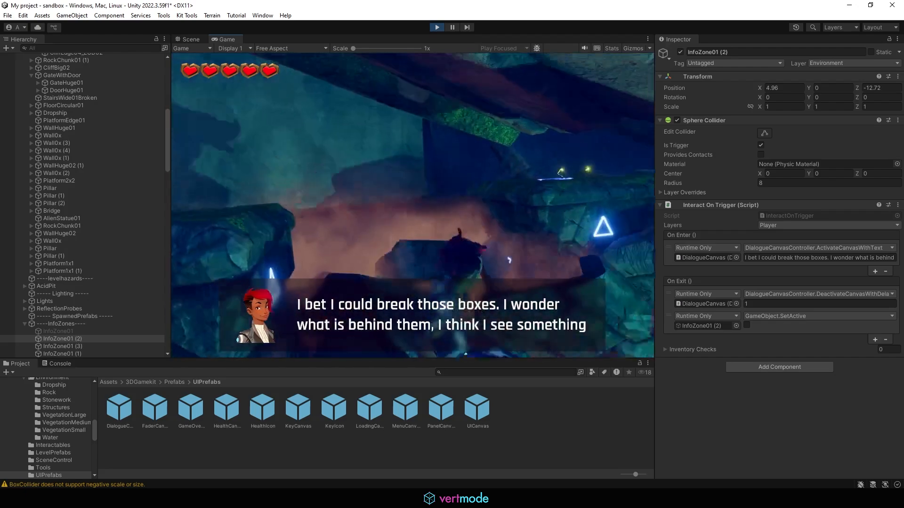
{"action": "key", "text": "w"}
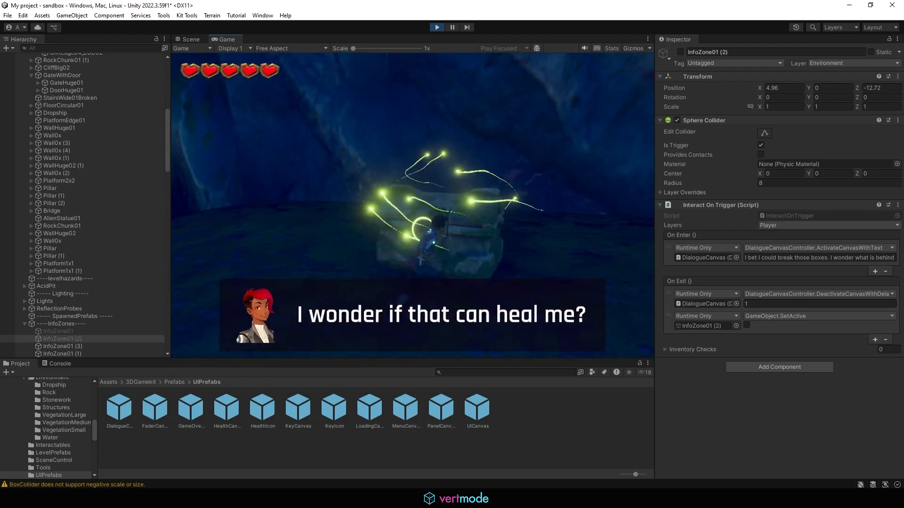
{"action": "key", "text": "w"}
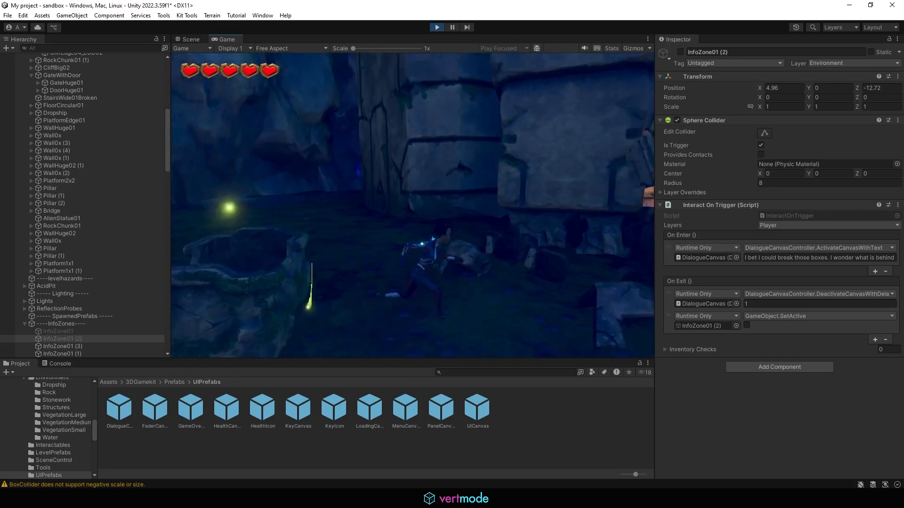
{"action": "key", "text": "w"}
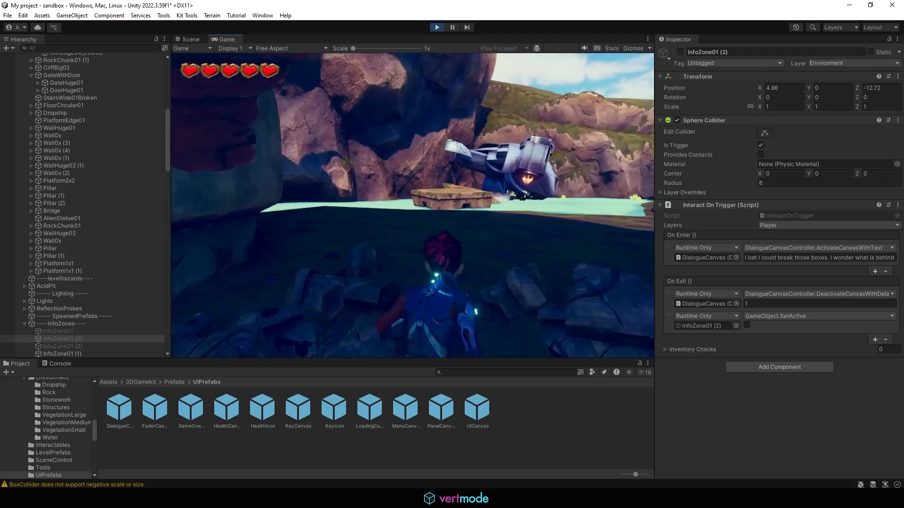
{"action": "key", "text": "Escape"}
{"action": "left_click", "coordinate": [340, 256]}
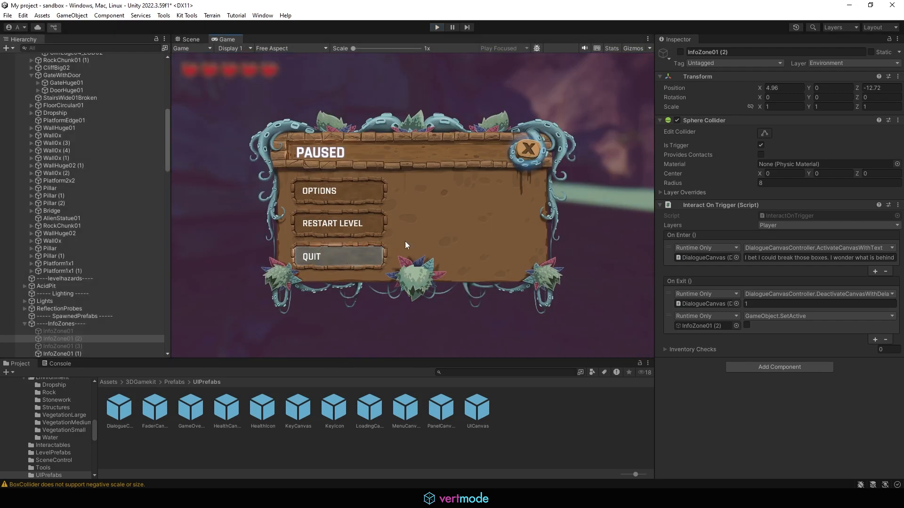
Step: Select the ----InfoZones---- parent object to view its trigger zones together in the scene, and open the File commands
{"action": "left_click_drag", "start_coordinate": [439, 273], "coordinate": [347, 206], "text": "alt"}
{"action": "scroll", "coordinate": [75, 313], "scroll_direction": "down", "scroll_amount": 1}
{"action": "left_click", "coordinate": [75, 316]}
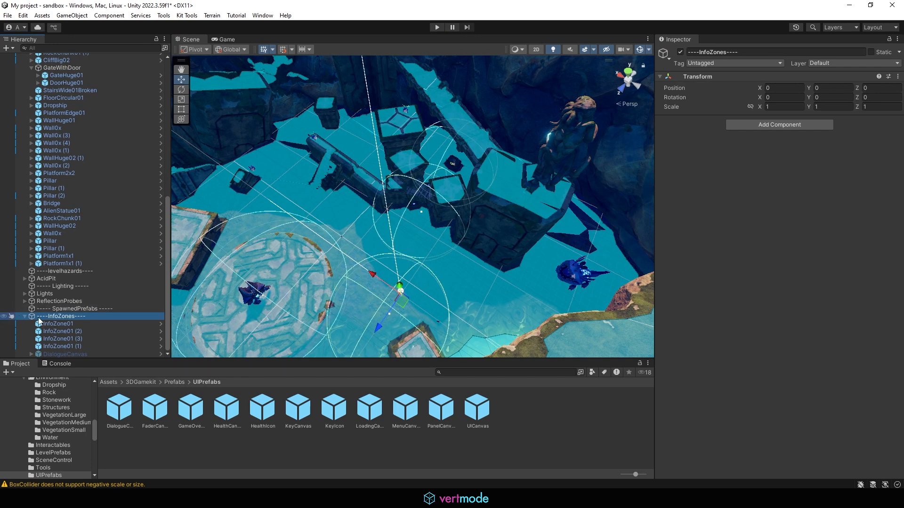
{"action": "left_click", "coordinate": [9, 15]}
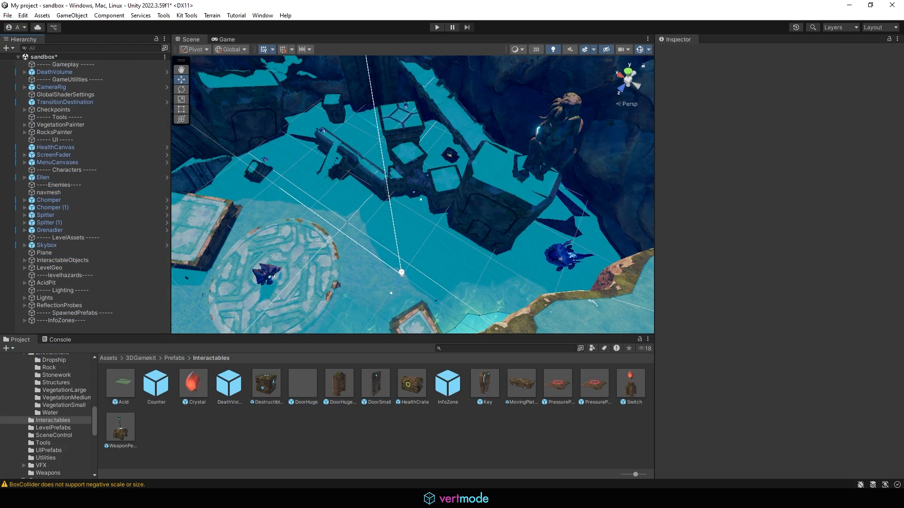